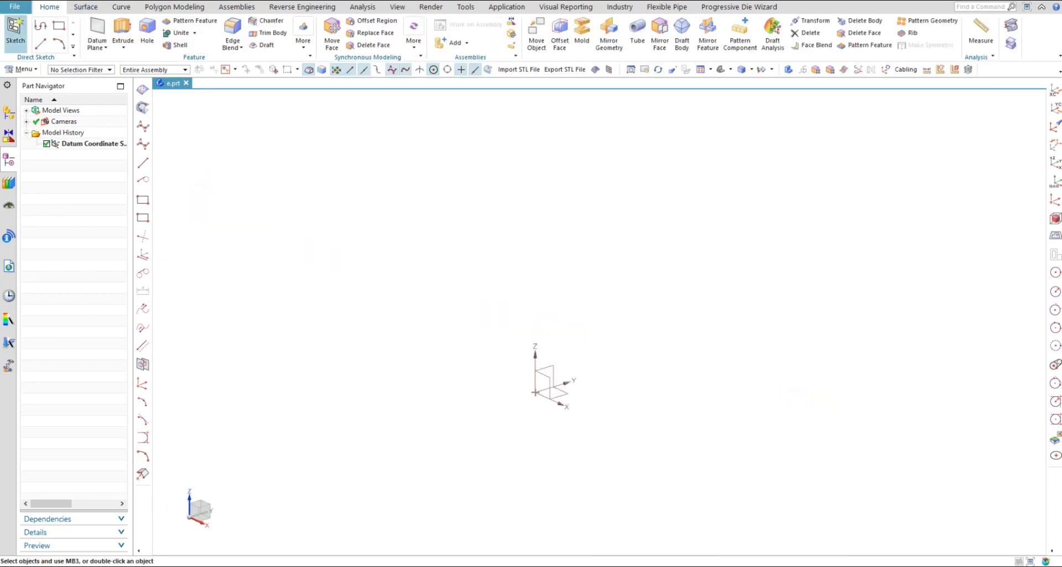
Create a new sketch on the YZ plane of the datum coordinate system
left_click(16, 33)
left_click(553, 372)
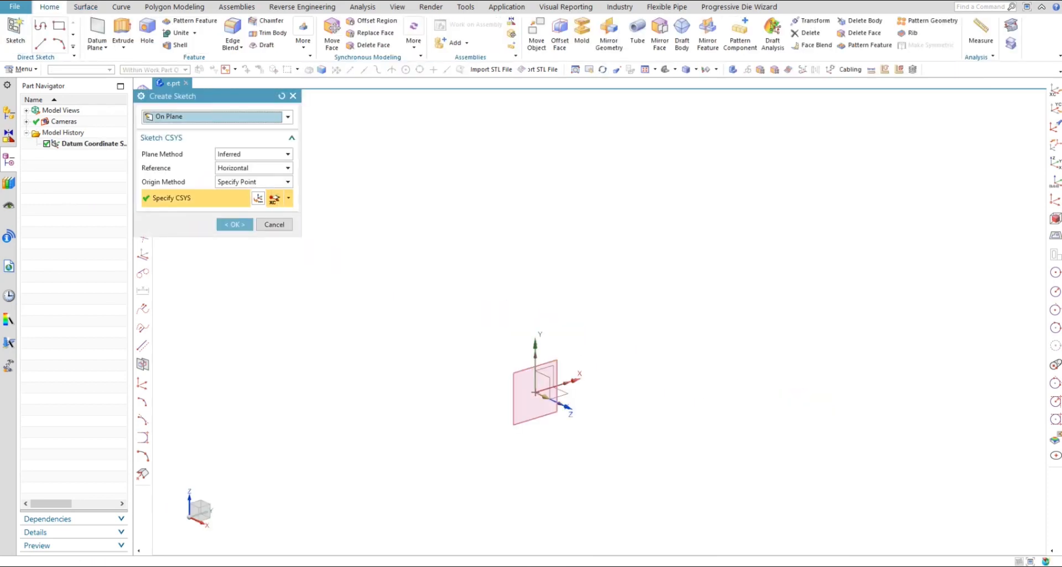
left_click(234, 224)
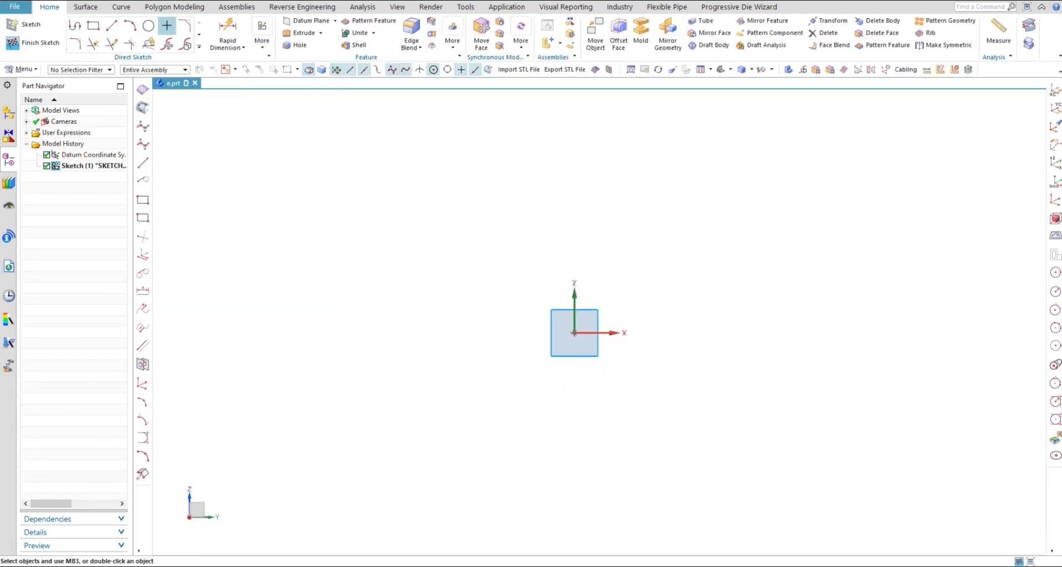
Sketch a circle about 16.4 mm in diameter centred on the origin
left_click(148, 25)
left_click(574, 333)
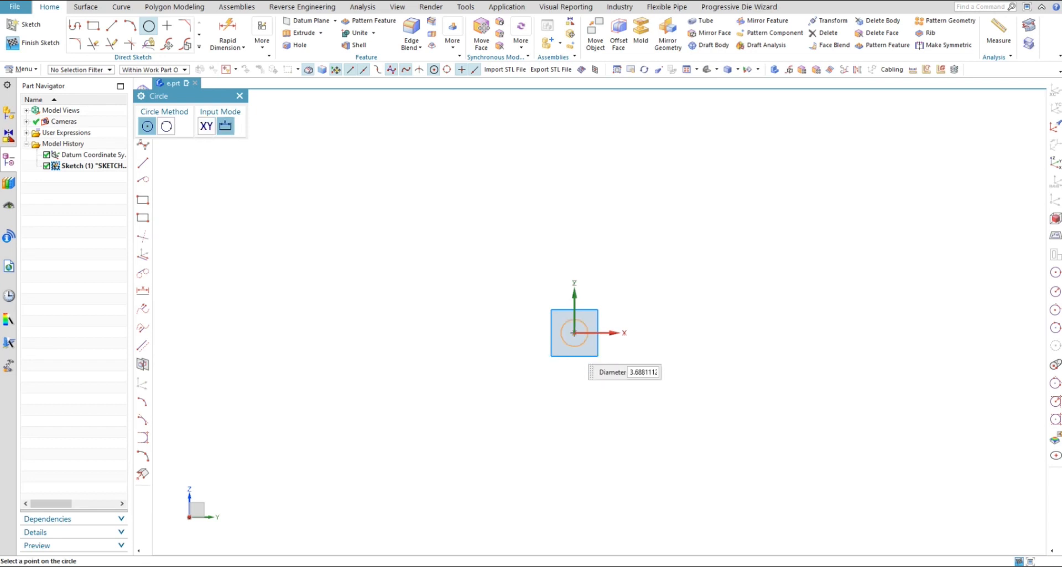
left_click(531, 374)
key("Escape")
left_click_drag(576, 148, 614, 245)
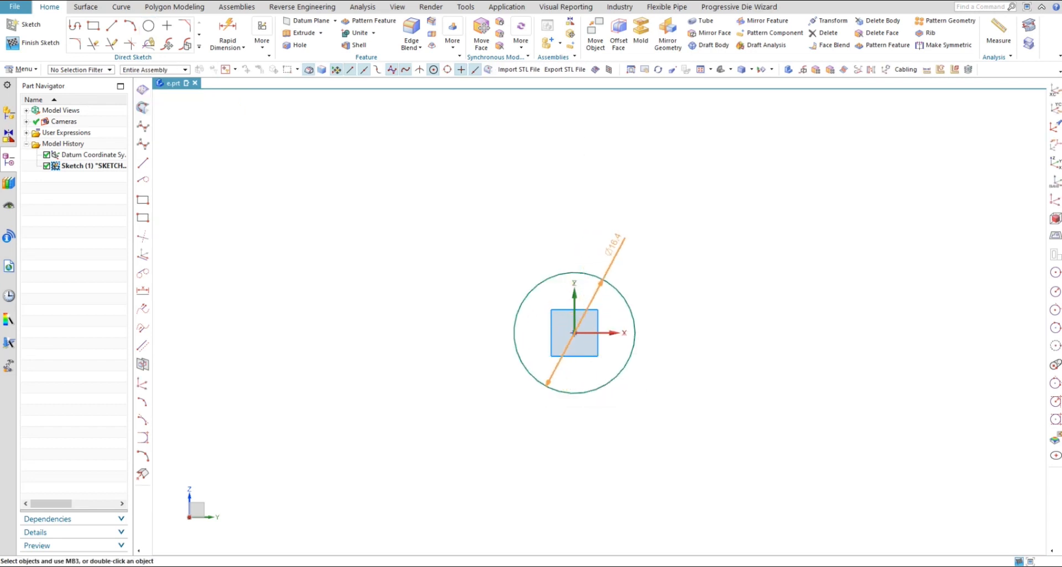
Set the diameter dimension of the origin-centred circle to 3 mm
double_click(638, 253)
type("3")
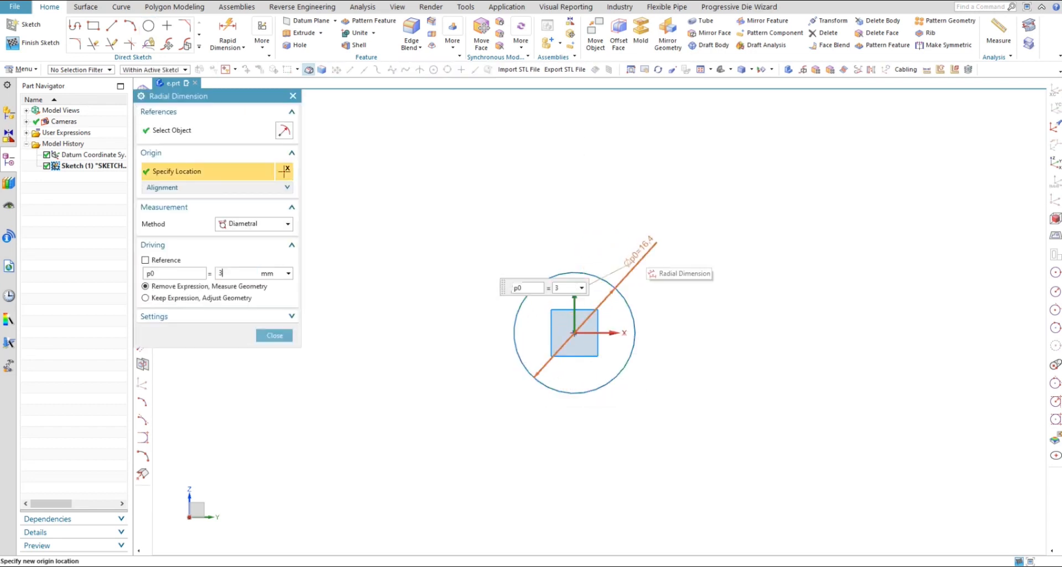
type(".5")
key("Return")
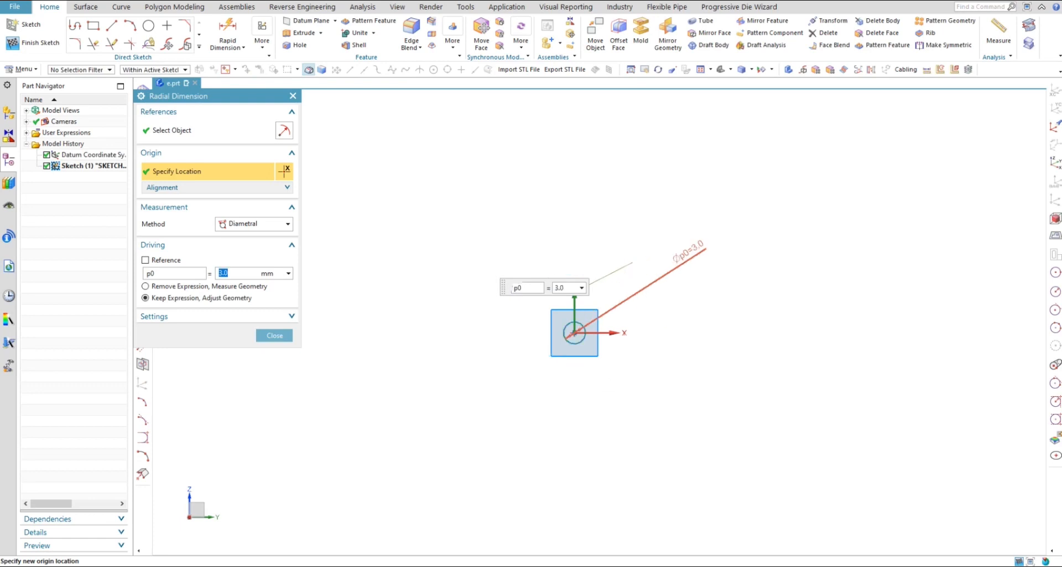
key("Escape")
Sketch a small circle about 0.6 mm in diameter centred on the topmost point of the large circle
scroll(610, 319, "down", 5)
scroll(610, 320, "up", 5)
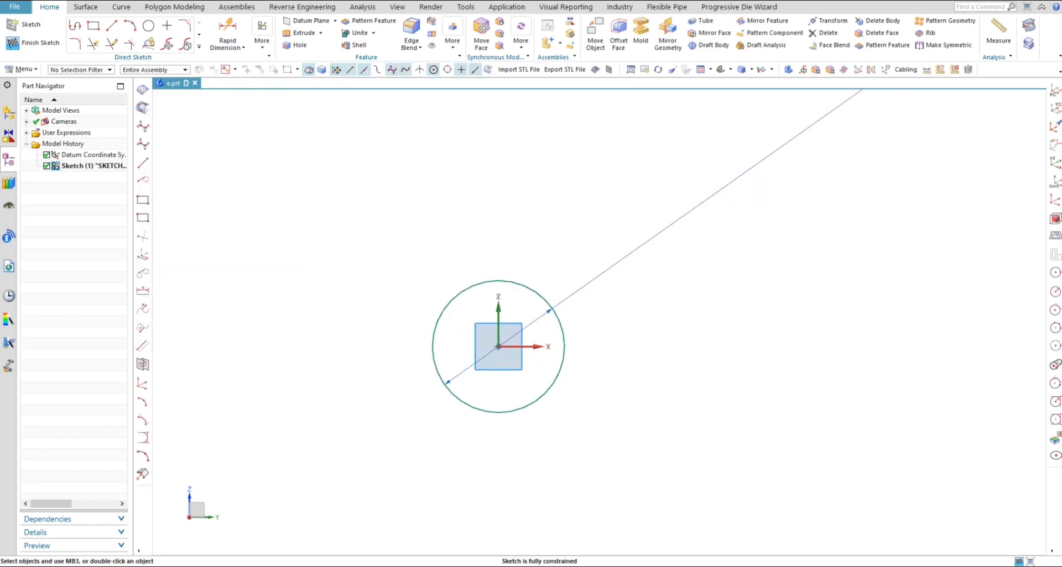
left_click(149, 25)
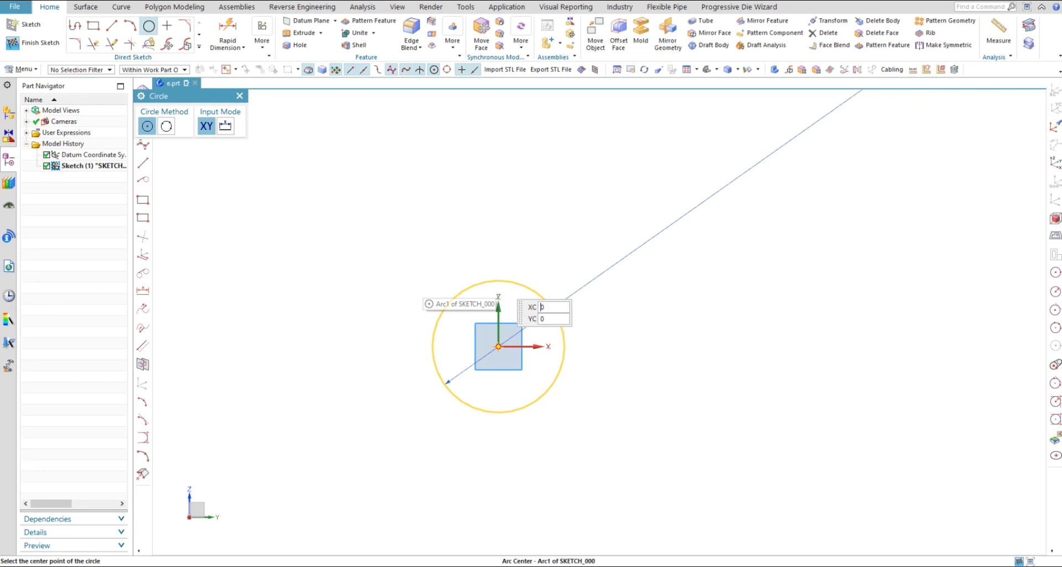
left_click(498, 347)
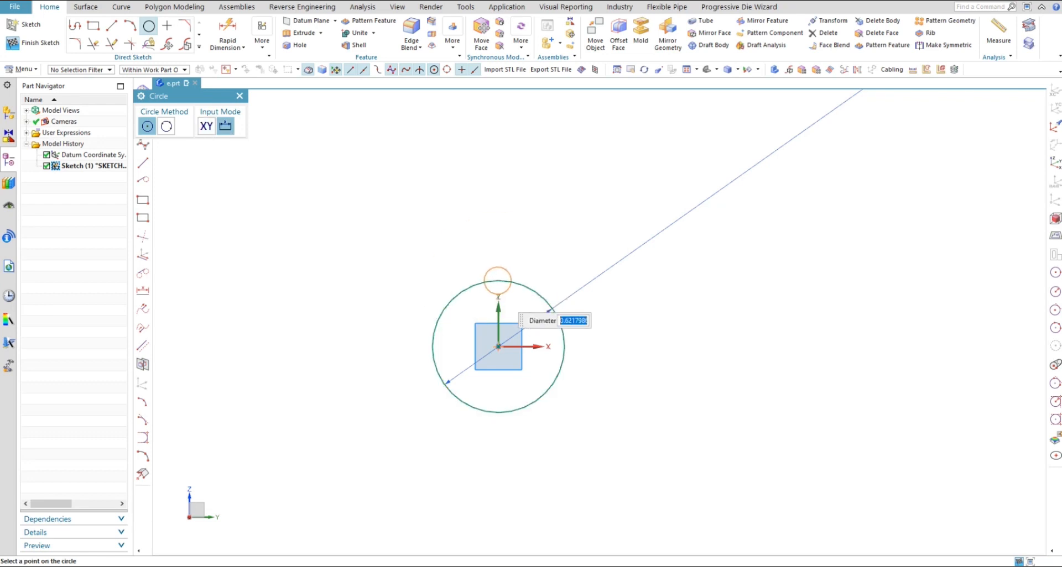
left_click(499, 294)
key("Escape")
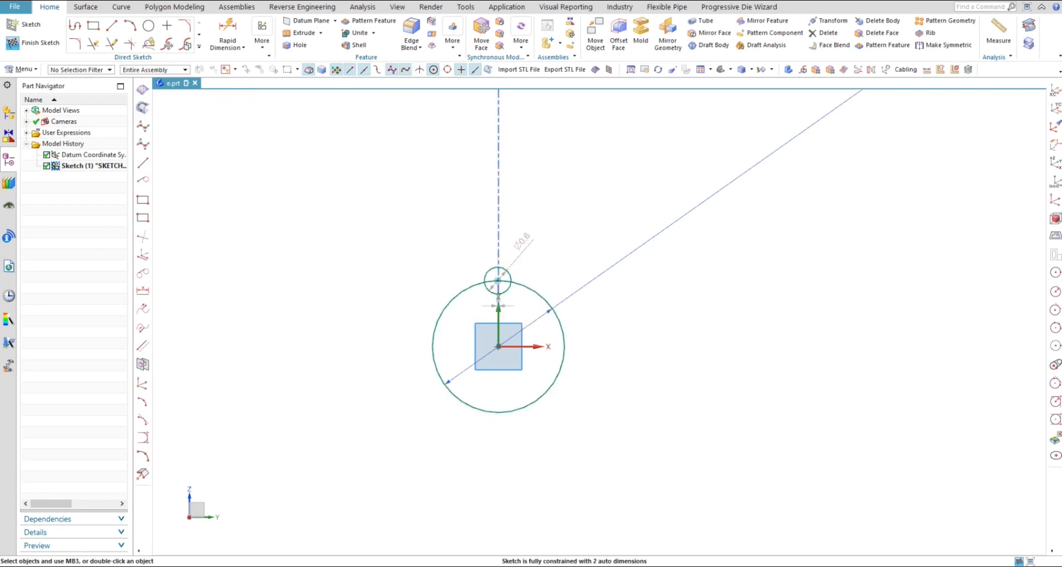
Set the diameter of the small circle to 0.8 mm
double_click(521, 242)
type(".")
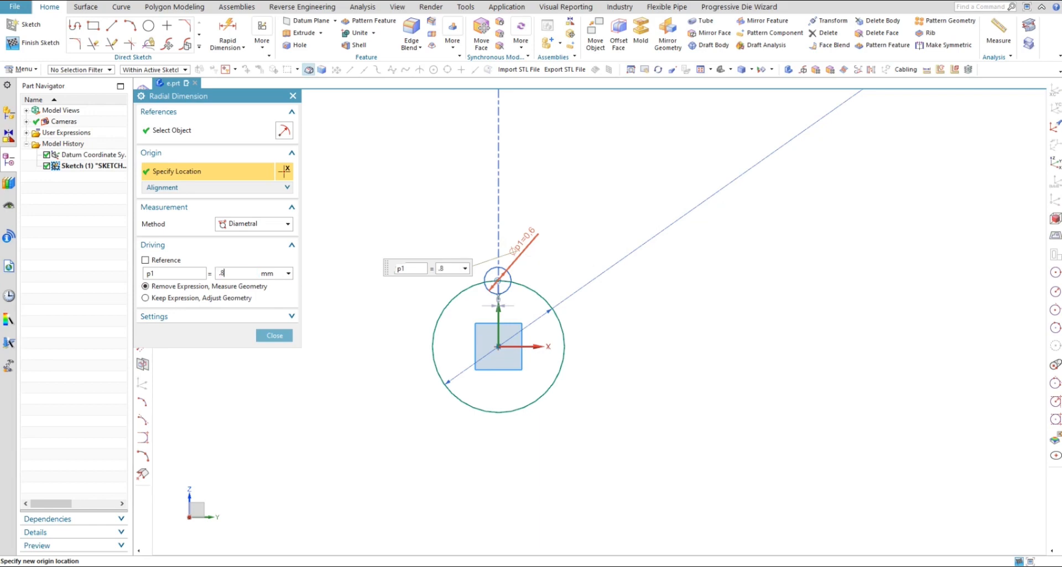
type("8")
key("Return")
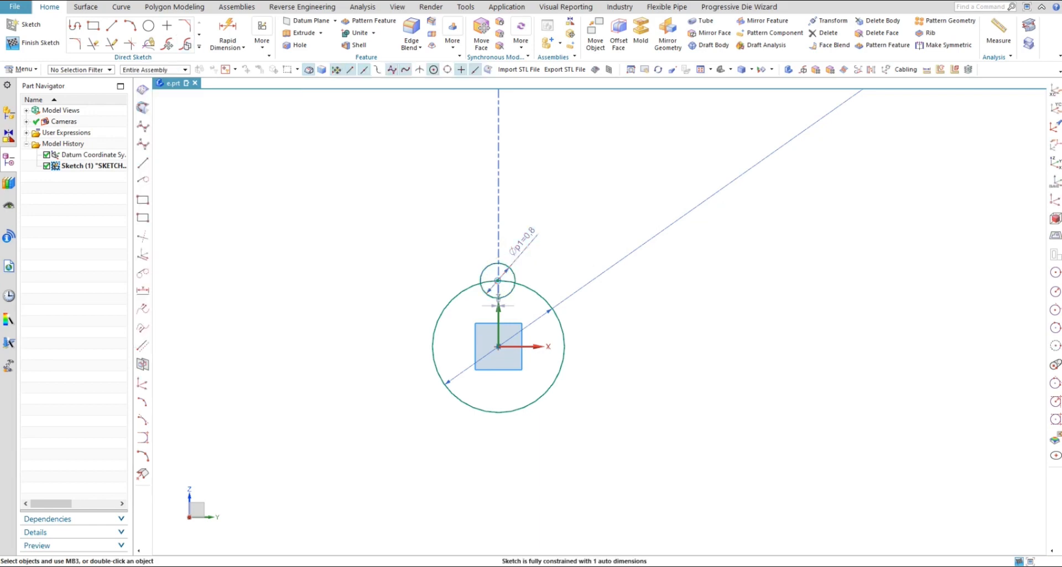
Create a circular pattern of the small circle about the large circle's centre with count 10 and pitch angle 320°
left_click(199, 47)
left_click(166, 116)
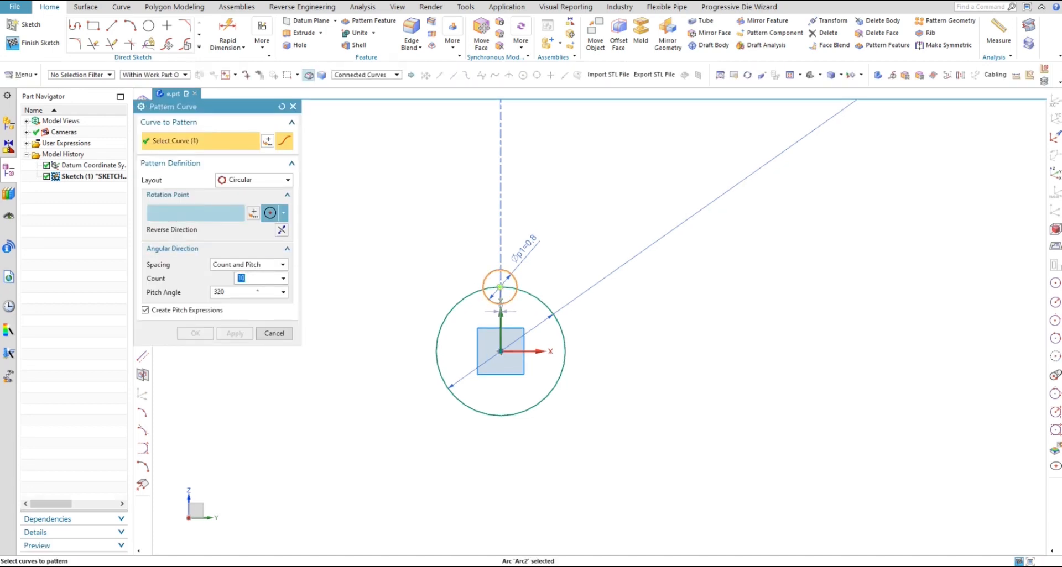
left_click(202, 213)
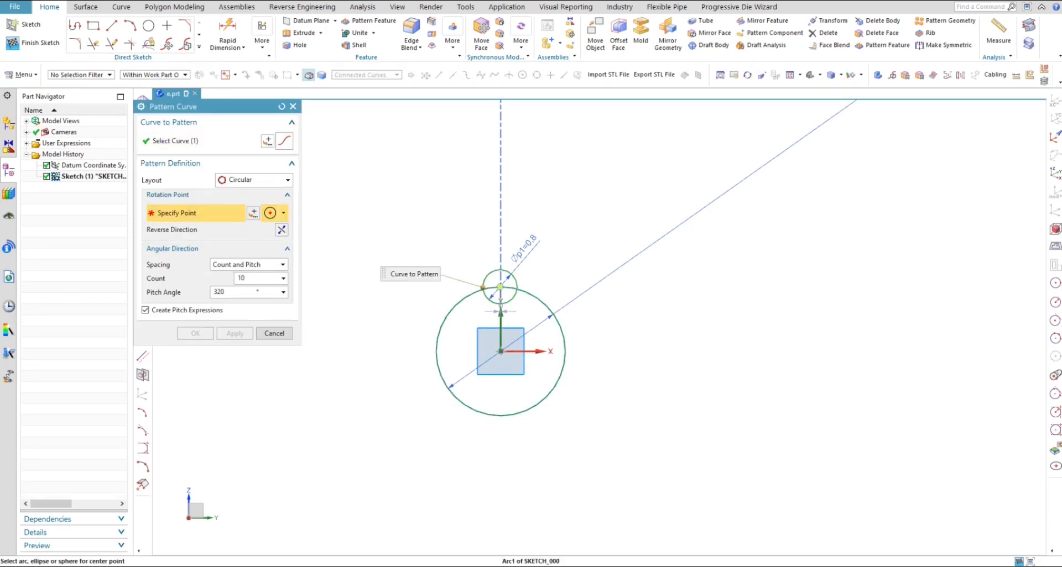
left_click(442, 324)
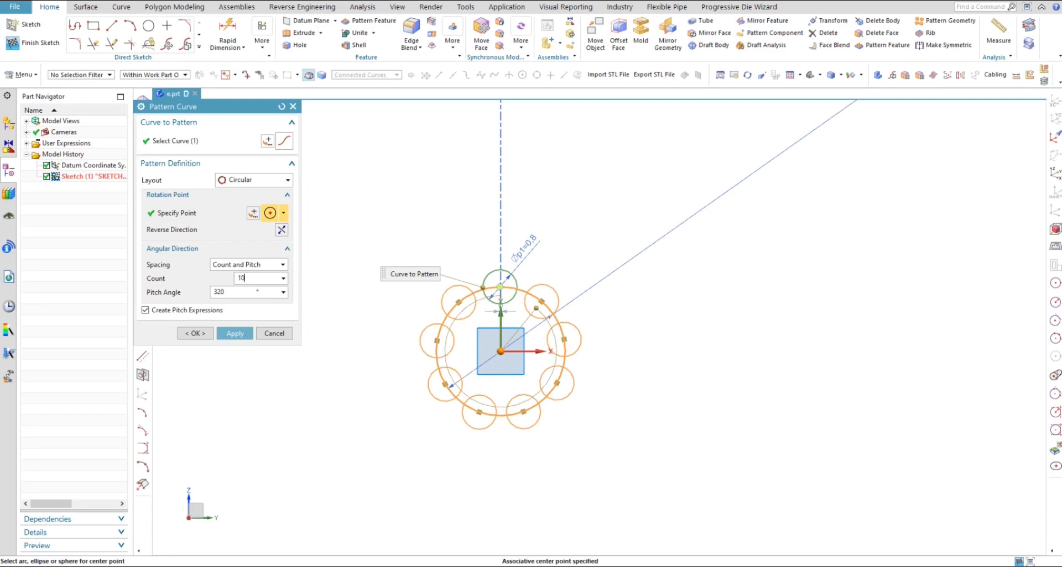
middle_click(528, 293)
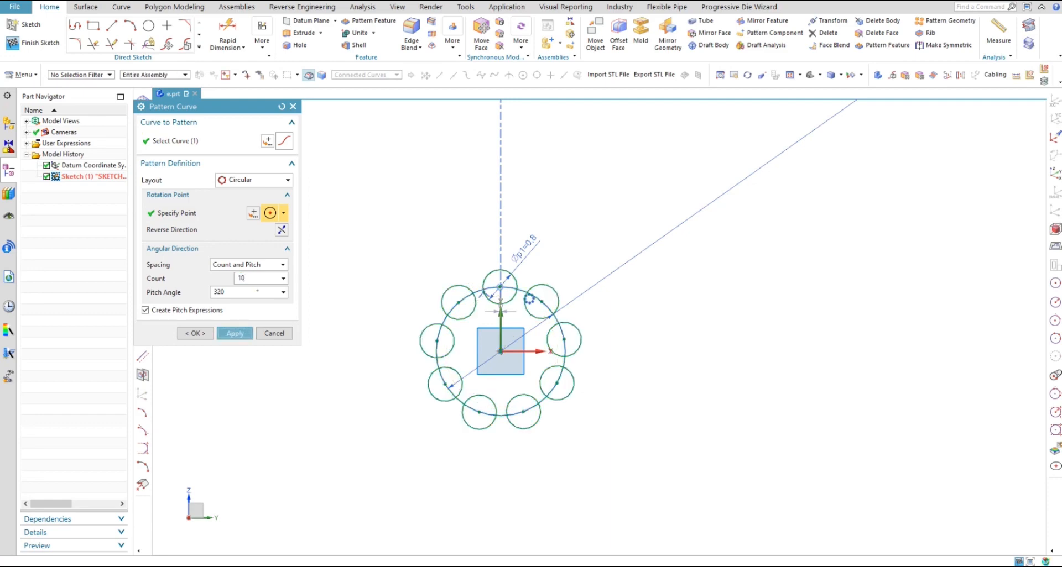
scroll(549, 381, "up", 3)
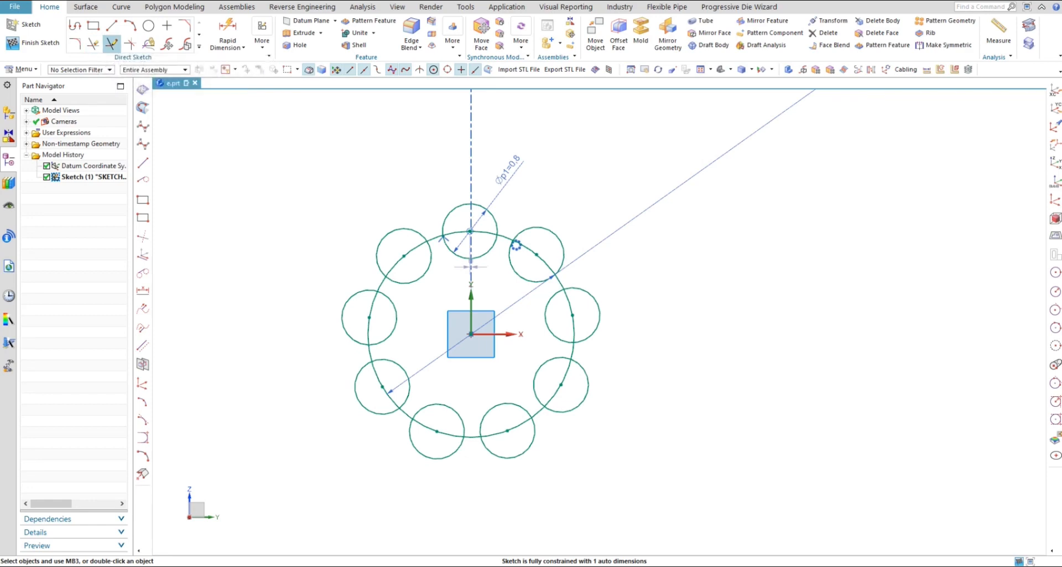
left_click(148, 25)
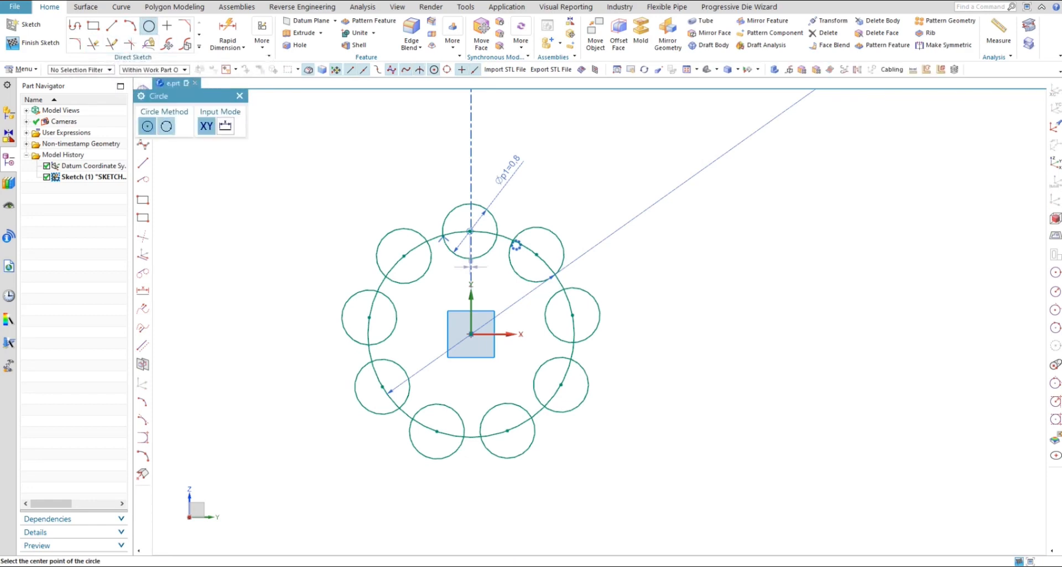
left_click(166, 126)
scroll(444, 212, "up", 4)
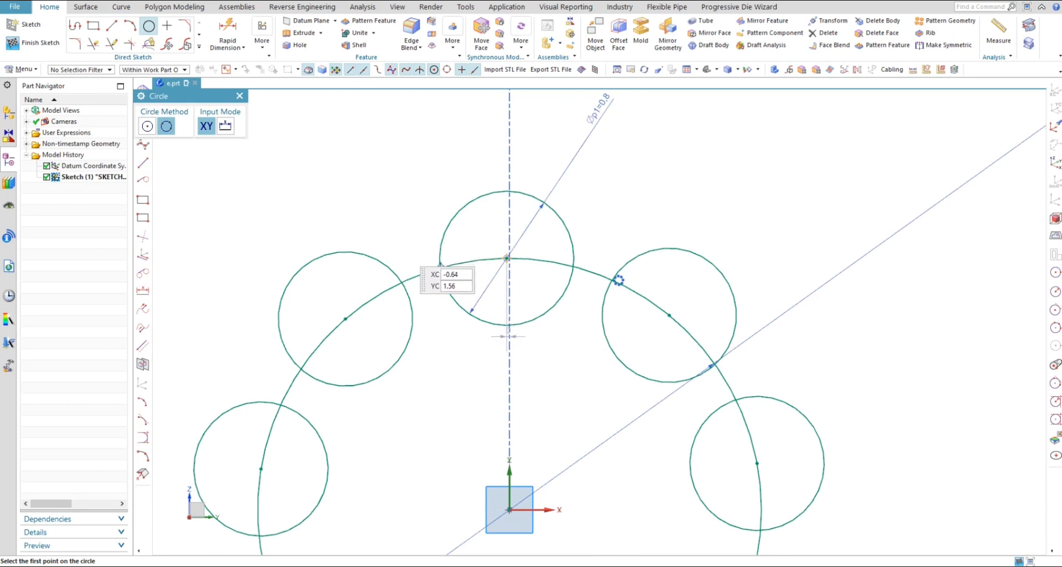
key("Escape")
scroll(311, 239, "down", 4)
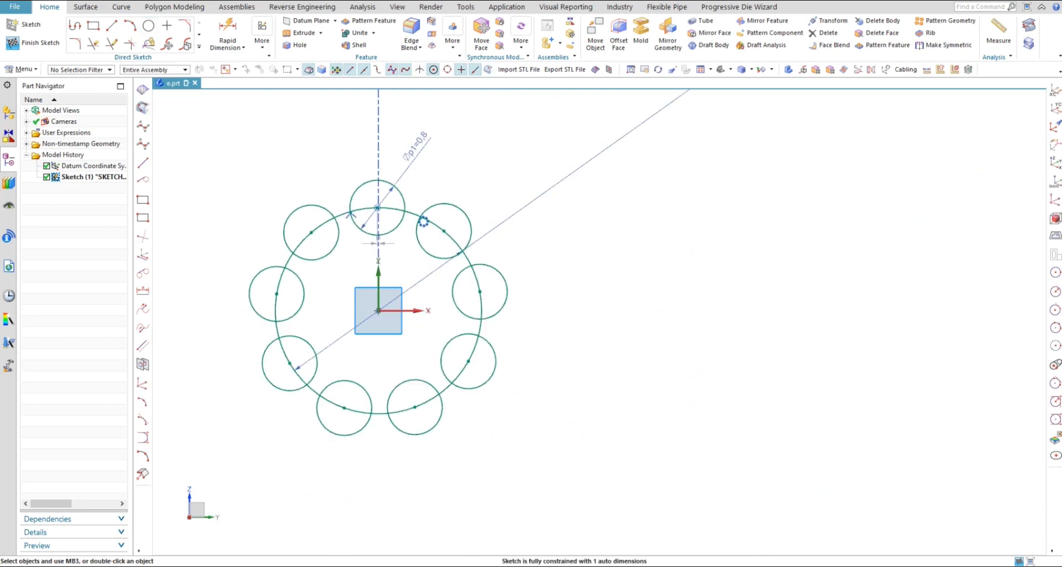
Trim the small circles' inner arcs and the large circle's segments inside them to leave one scalloped outline
left_click(93, 44)
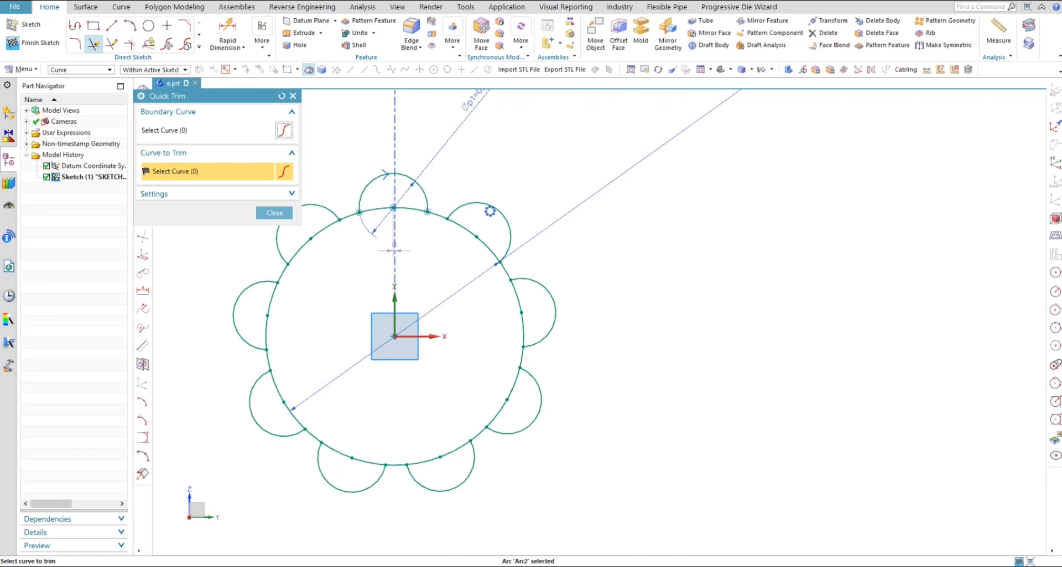
left_click(408, 209)
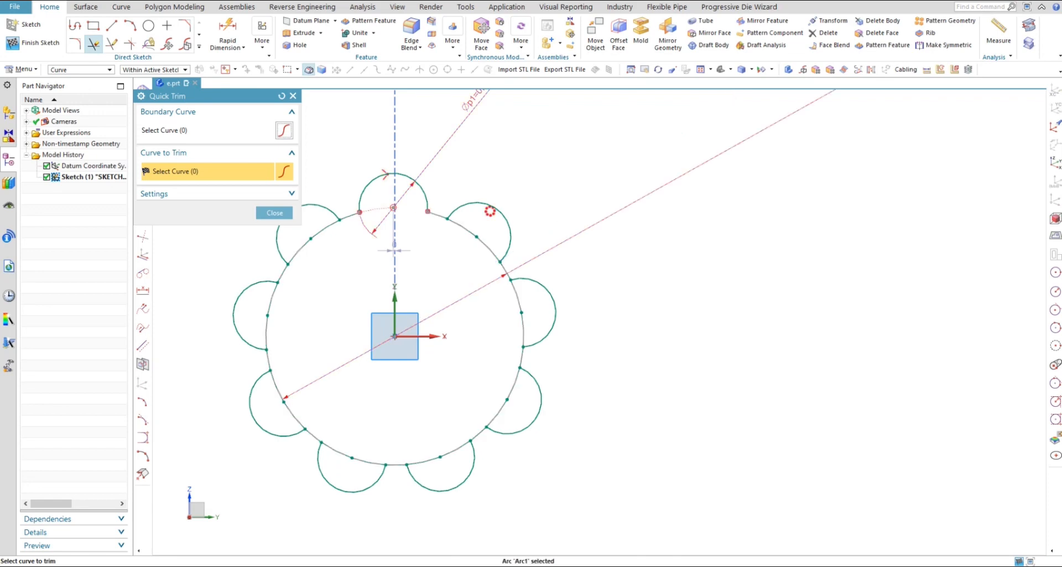
left_click(312, 239)
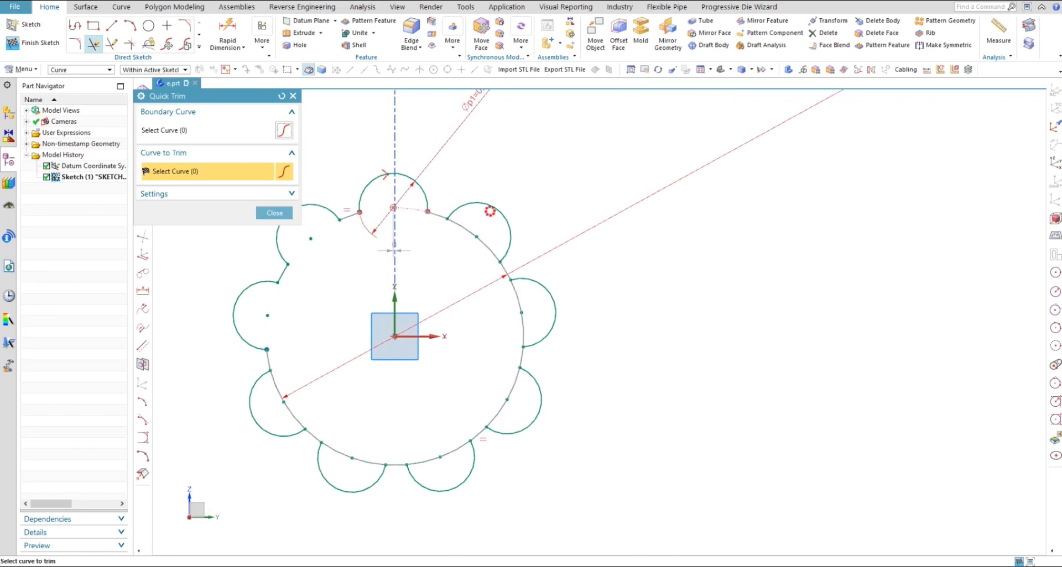
left_click(268, 315)
left_click(352, 458)
left_click(440, 457)
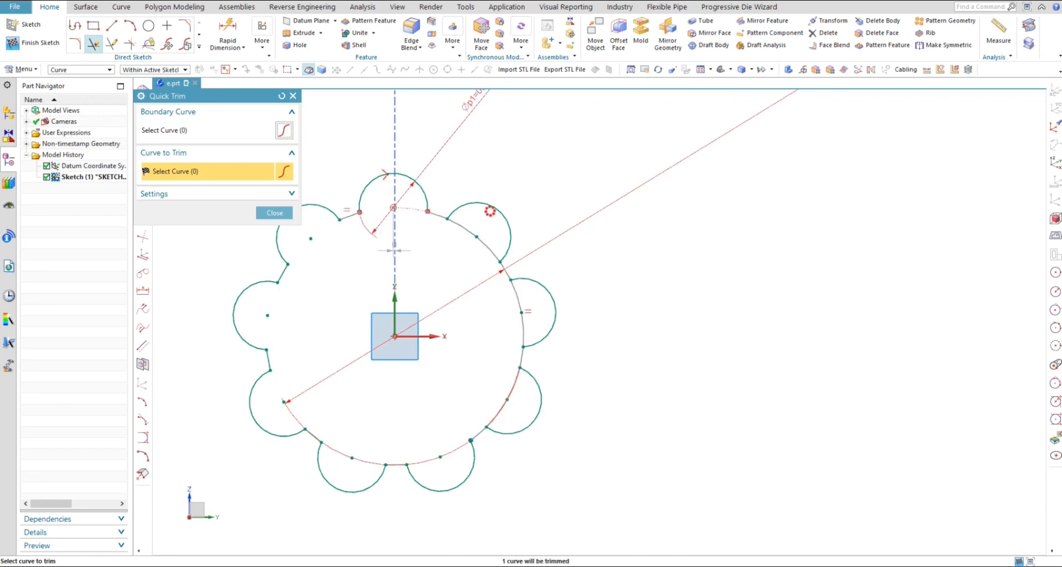
left_click(507, 399)
left_click(521, 313)
middle_click(489, 209)
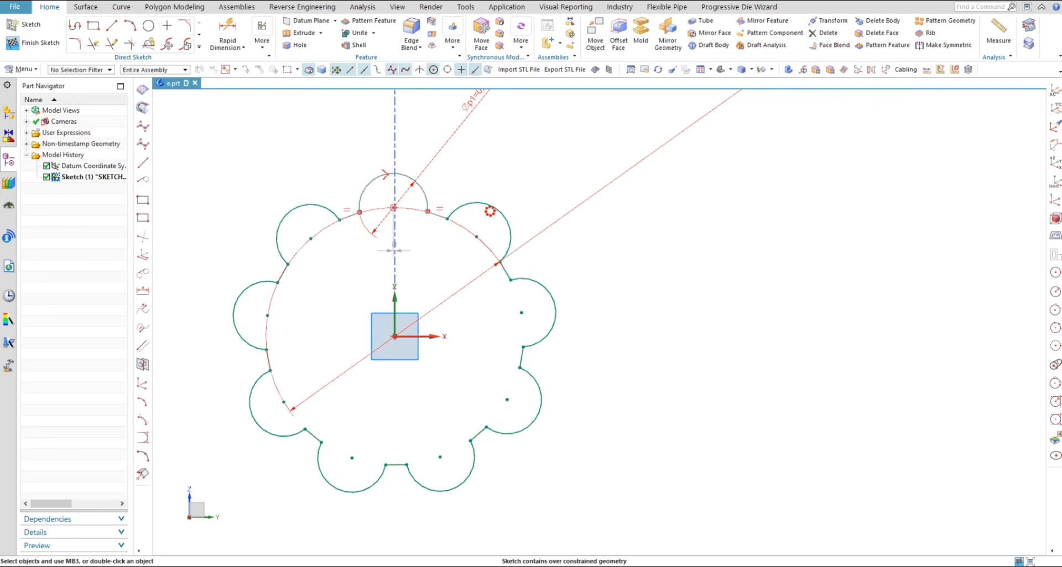
Delete the over-constrained equal radius constraints and the circular pattern constraint from the trimmed outline
right_click(444, 209)
left_click(452, 195)
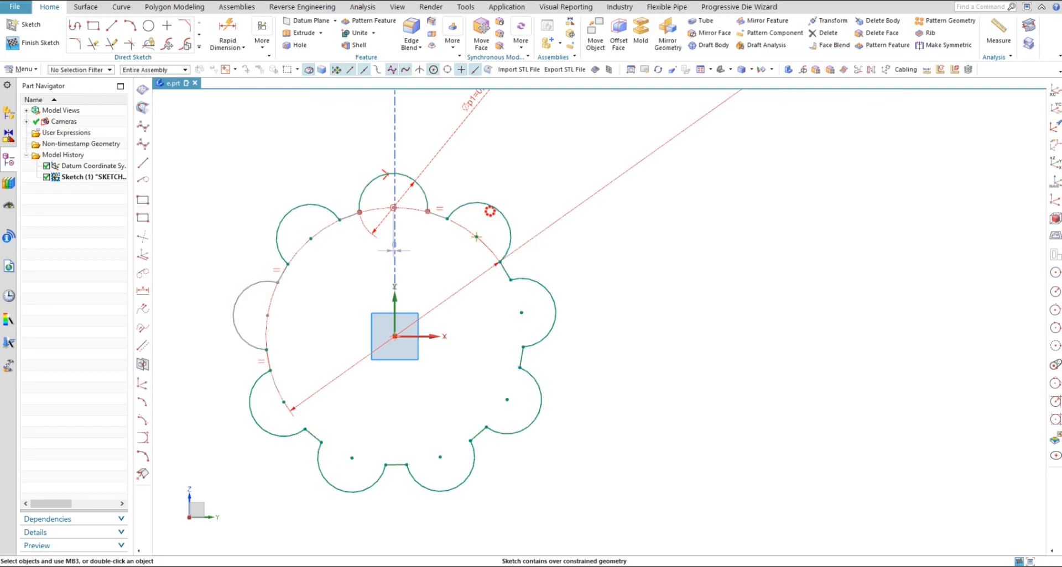
right_click(441, 209)
left_click(452, 195)
right_click(443, 209)
left_click(455, 192)
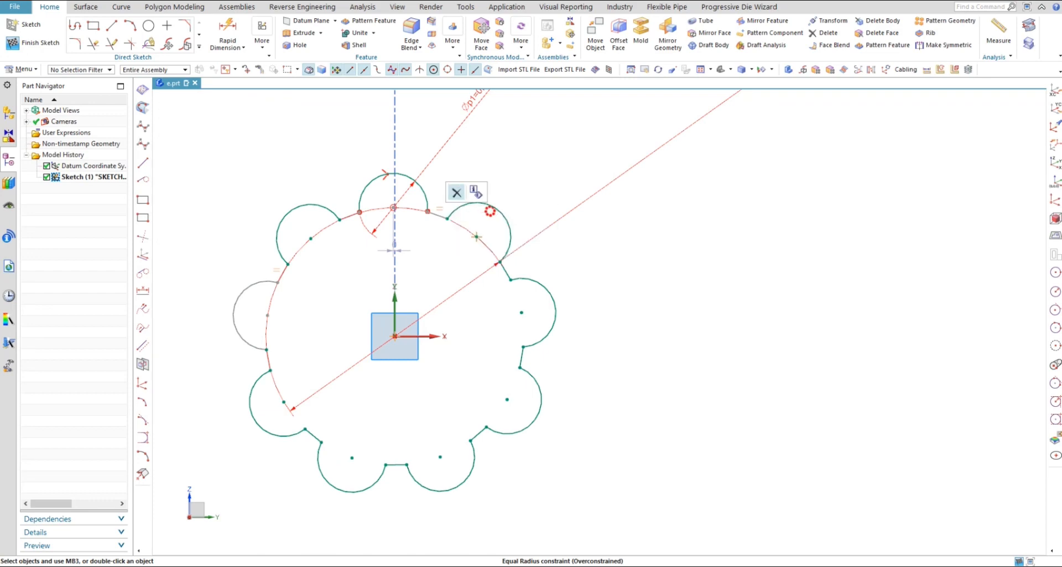
right_click(440, 208)
left_click(453, 191)
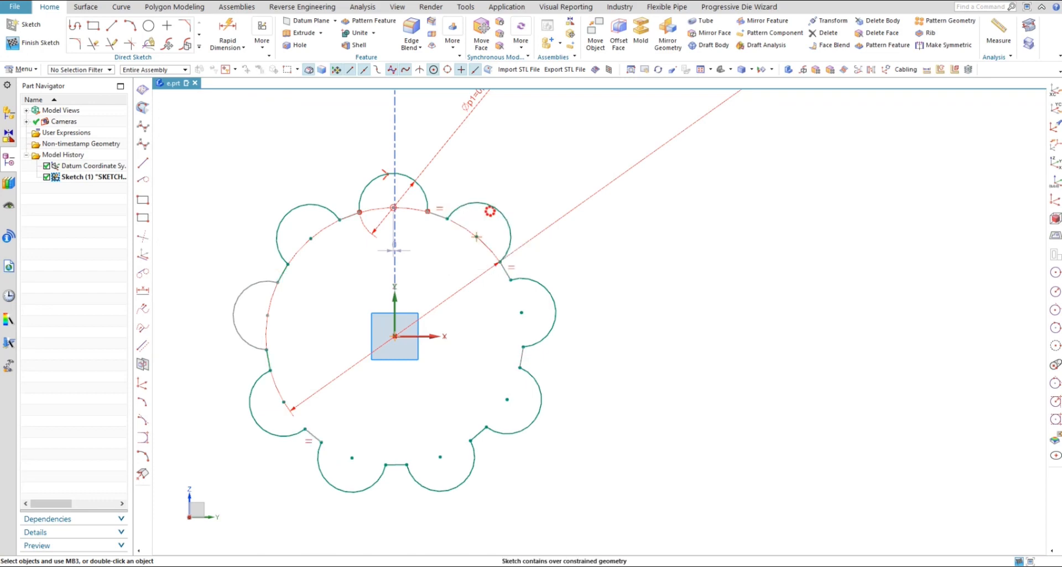
right_click(440, 209)
left_click(452, 193)
right_click(489, 215)
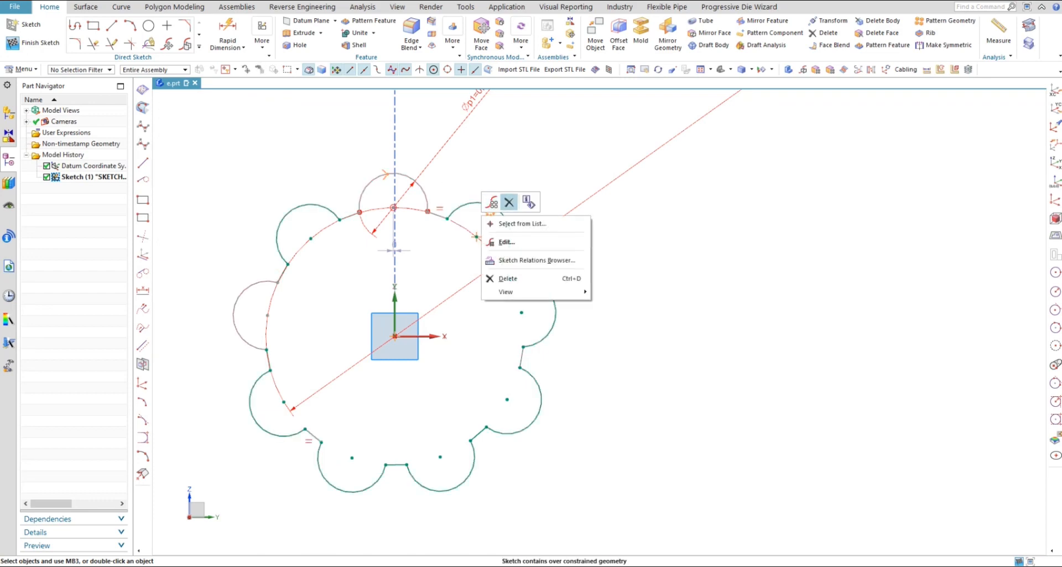
left_click(509, 202)
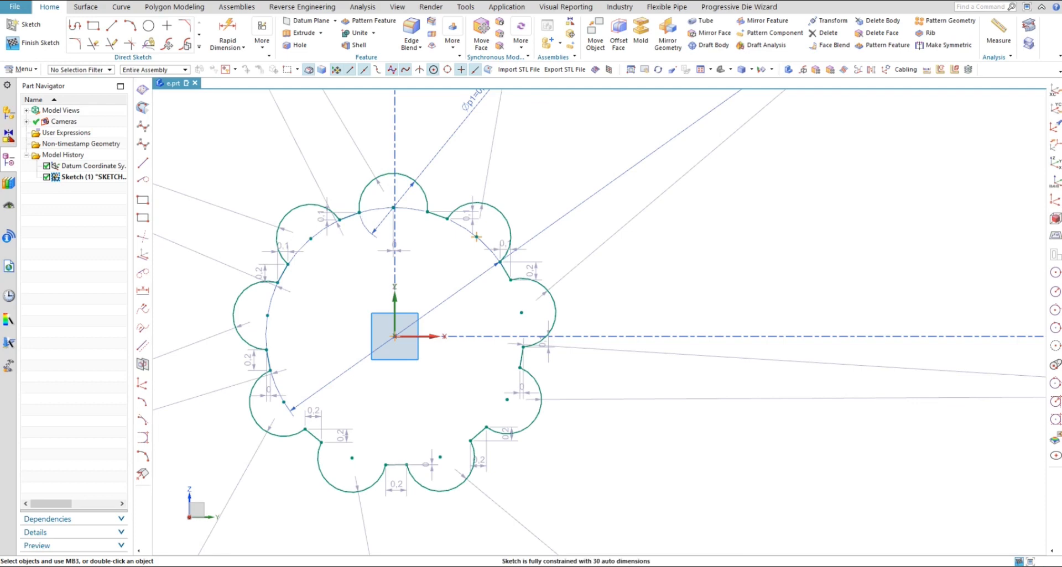
Hide all PMI objects and finish the scalloped profile sketch
key("ctrl+w")
left_click(296, 202)
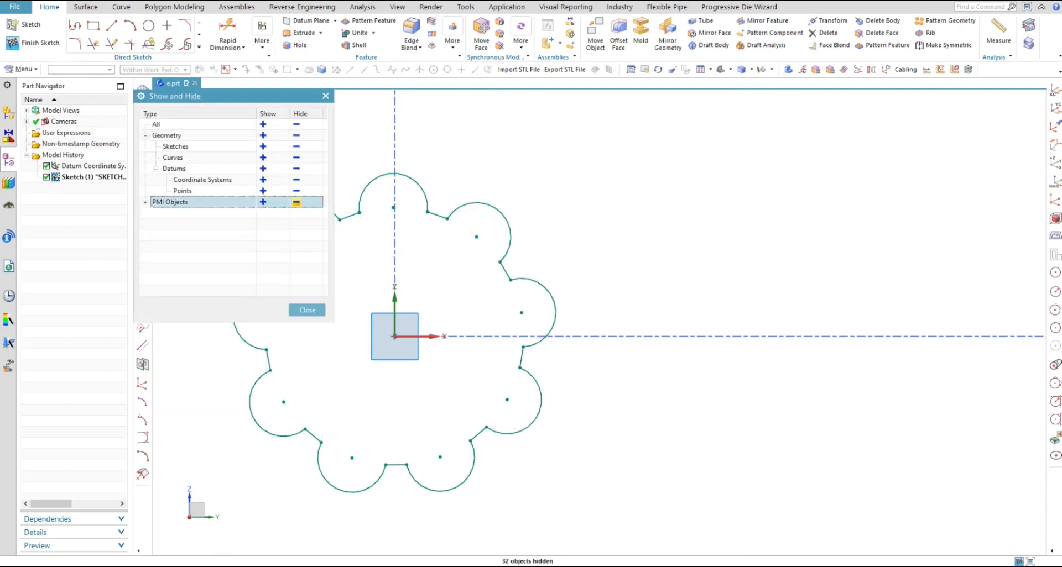
middle_click(297, 201)
scroll(665, 267, "down", 4)
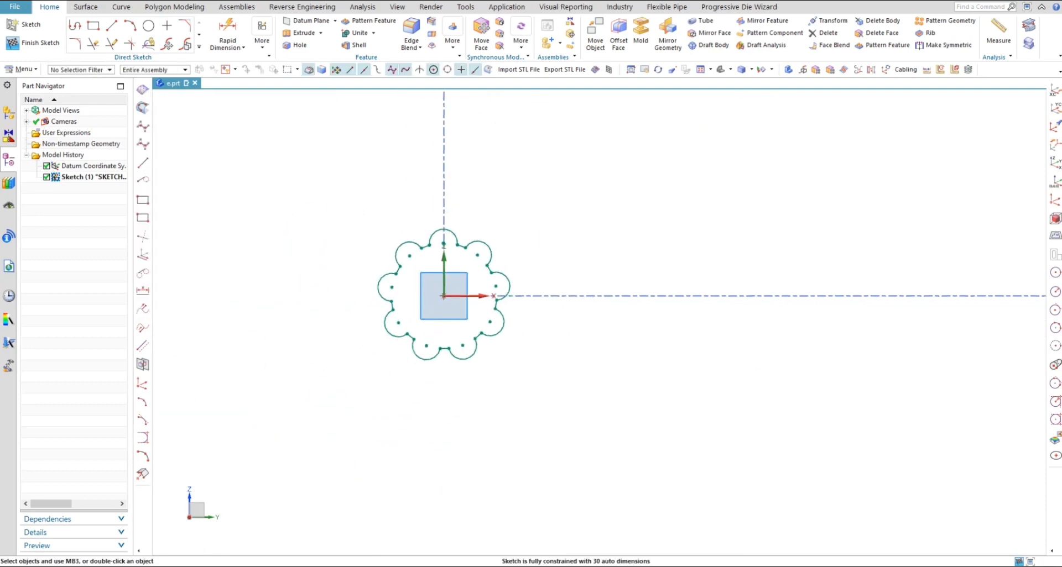
key("ctrl+q")
scroll(575, 347, "down", 3)
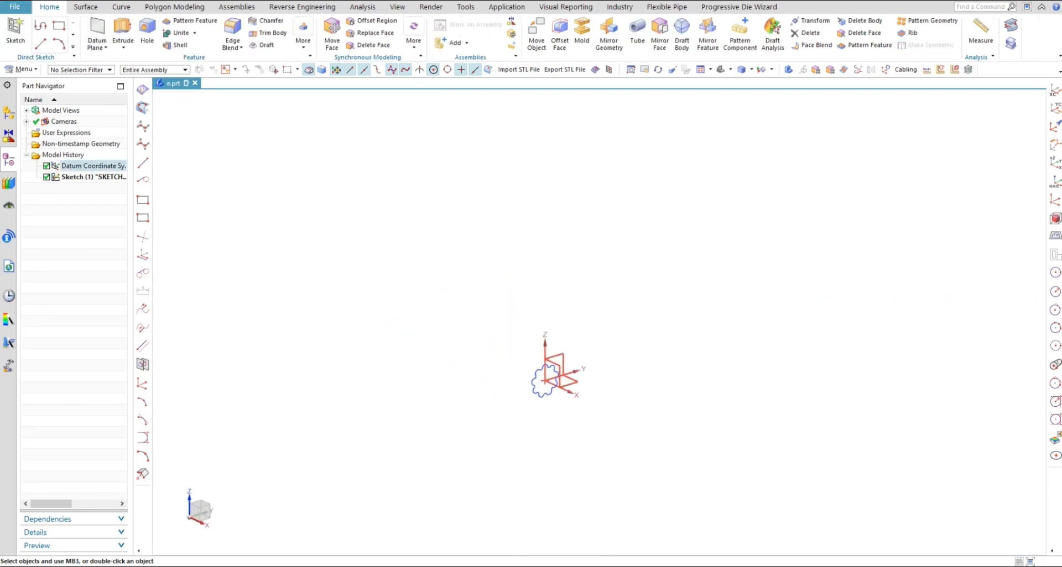
Start a new sketch on the XZ plane of the datum coordinate system
middle_click_drag(575, 346, 644, 337)
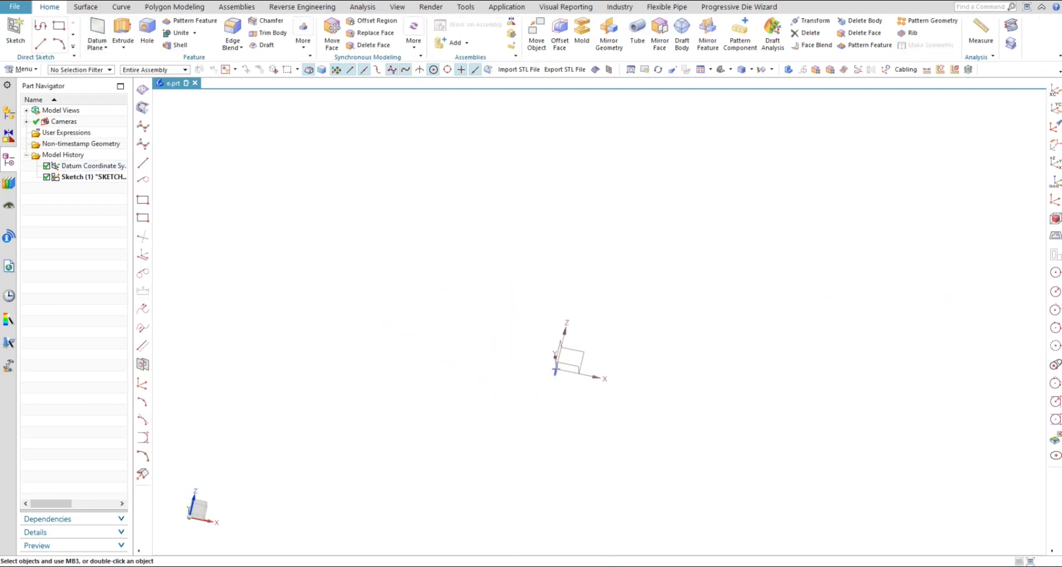
left_click(15, 32)
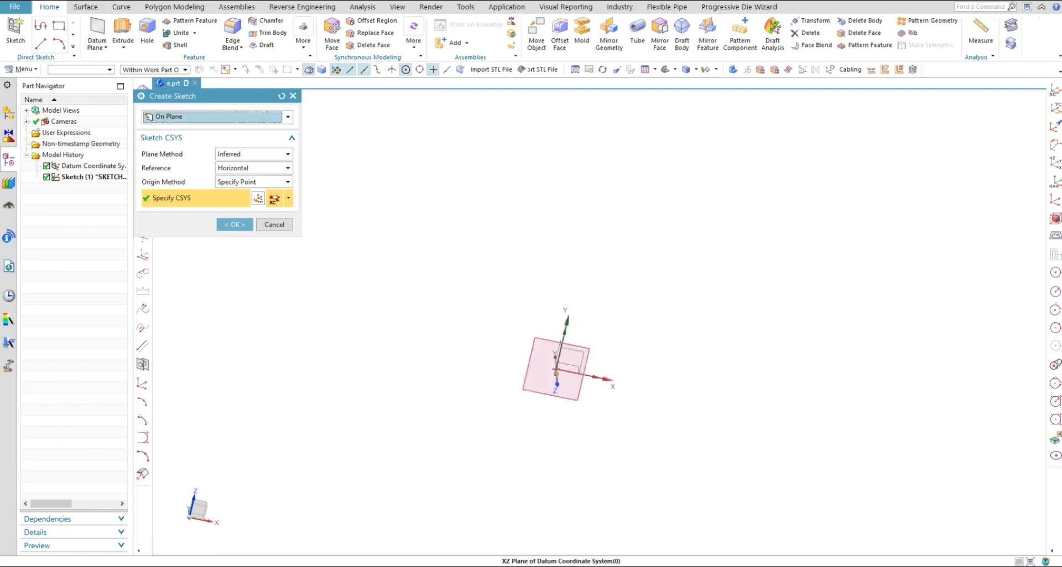
key("Return")
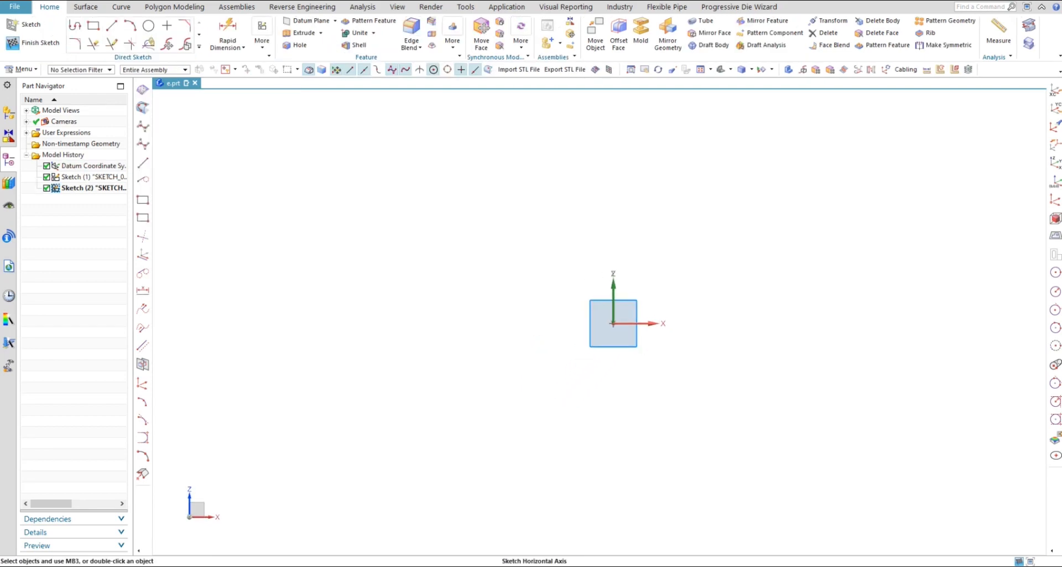
left_click(112, 25)
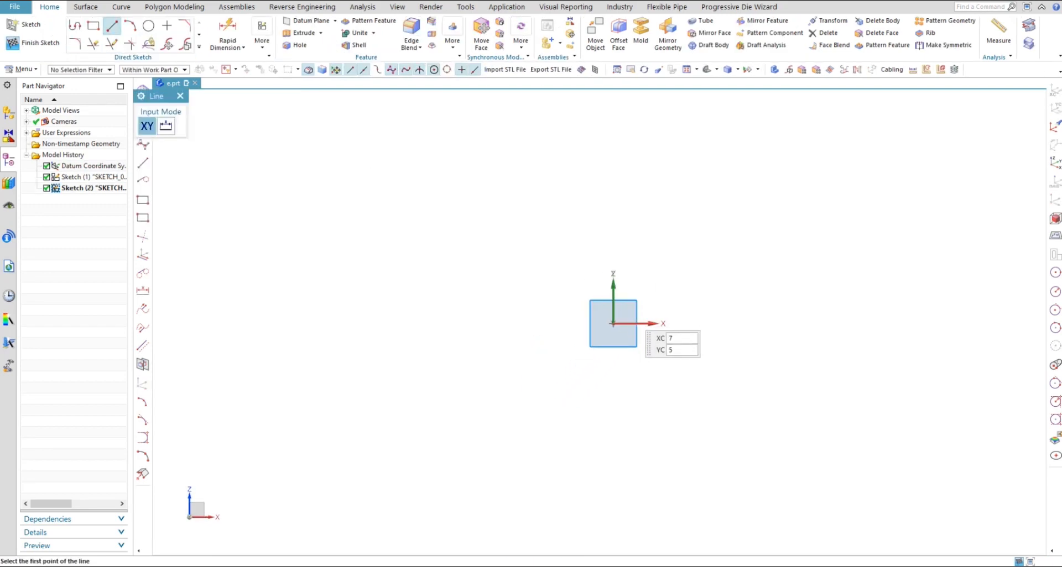
left_click(612, 323)
key("Escape")
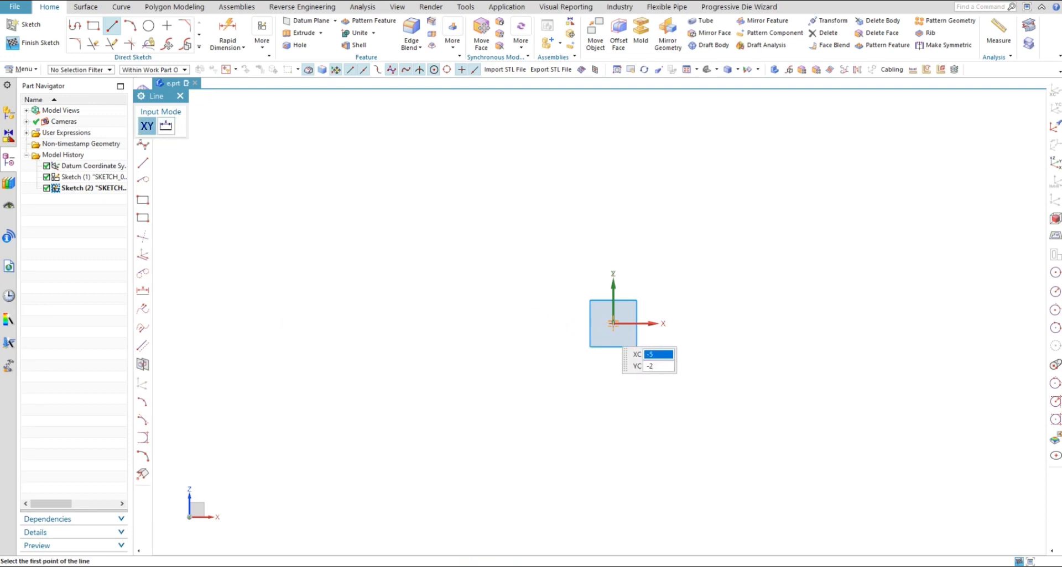
scroll(622, 322, "up", 8)
scroll(569, 356, "up", 3)
scroll(585, 309, "up", 4)
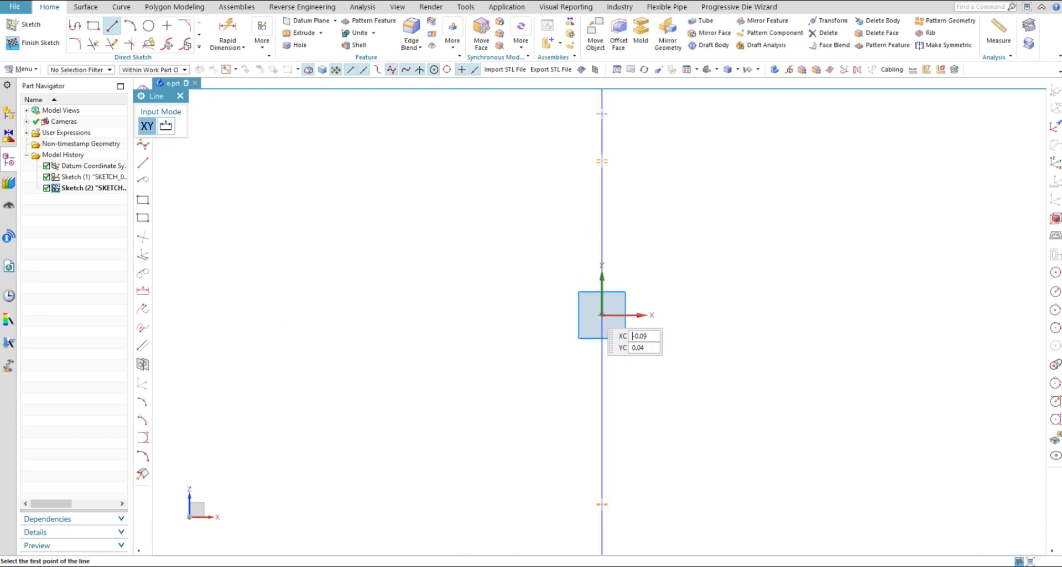
key("Escape")
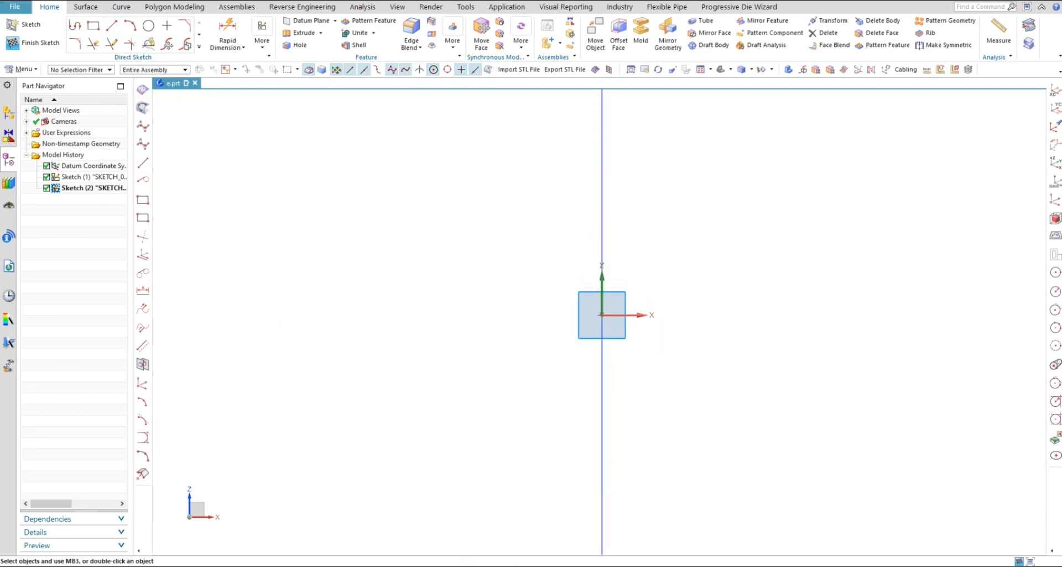
Sketch a horizontal line about 670 mm long from the sketch origin in the negative X direction
scroll(718, 306, "down", 8)
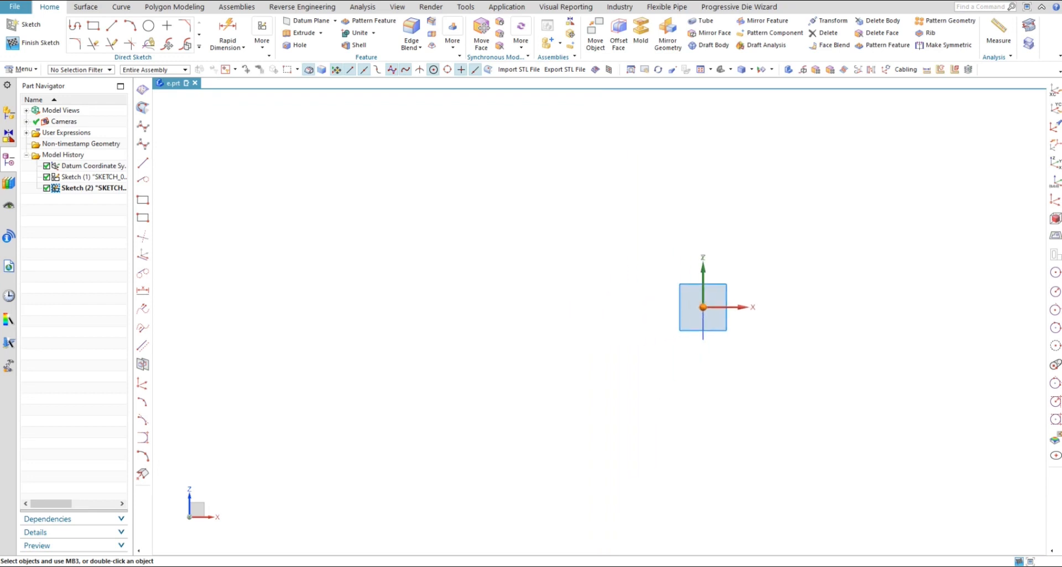
left_click(112, 24)
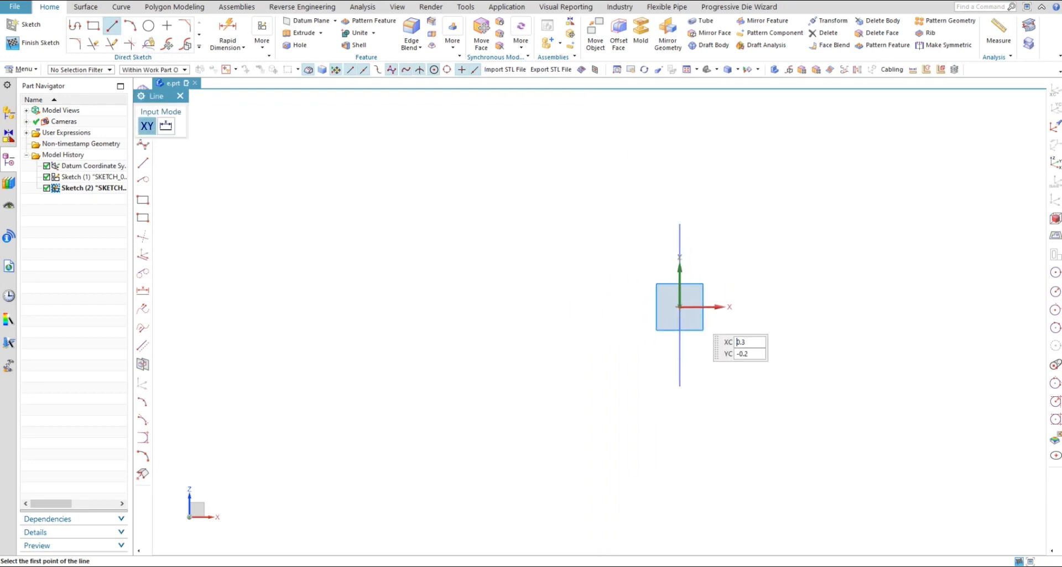
left_click(679, 307)
middle_click_drag(679, 307, 749, 291, "shift")
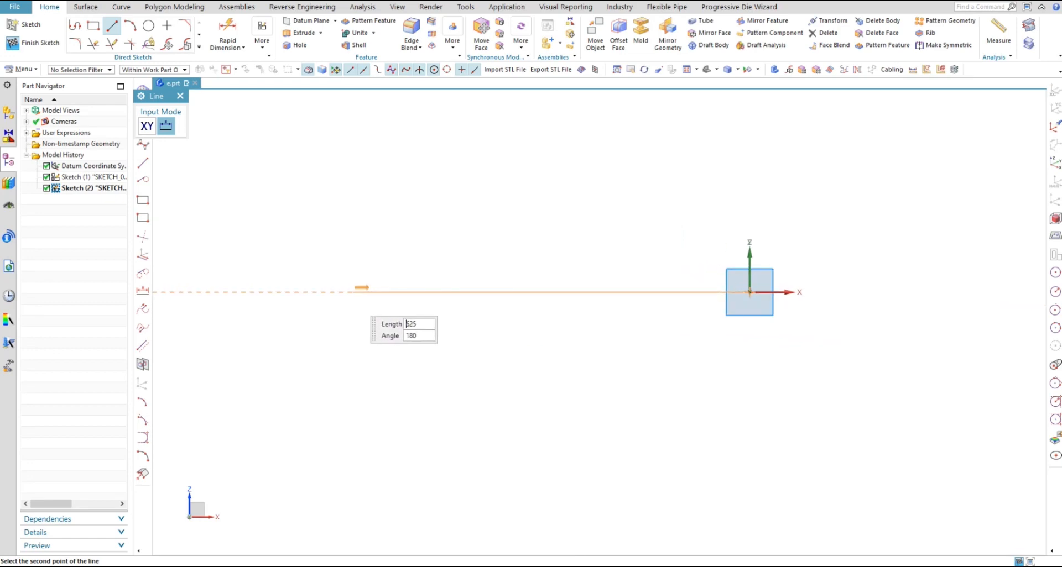
left_click(325, 292)
key("Escape")
Place the horizontal line's length dimension below the line and set it to 150 mm
left_click_drag(537, 274, 536, 335)
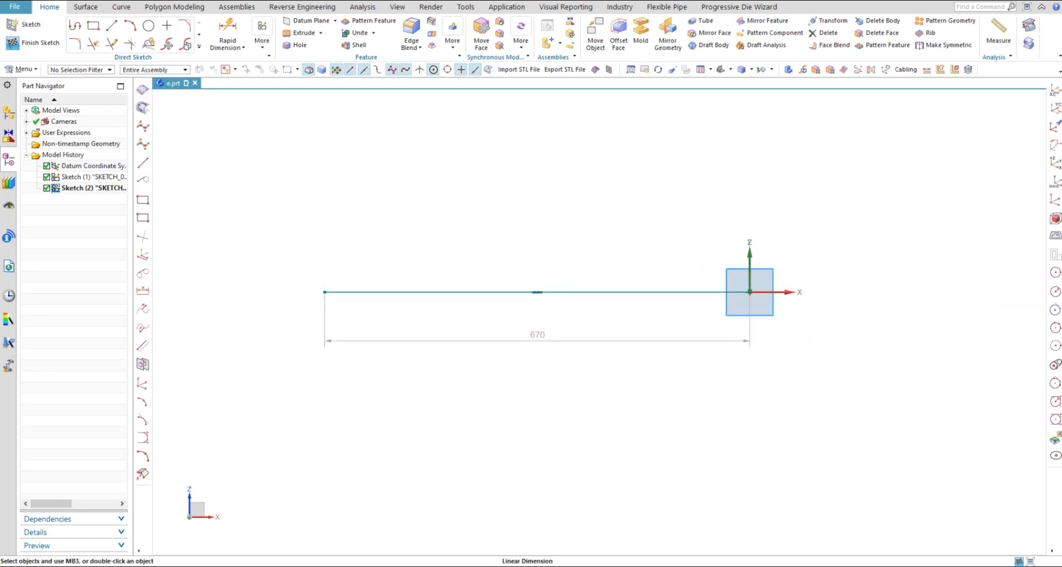
double_click(537, 335)
type("150")
key("Return")
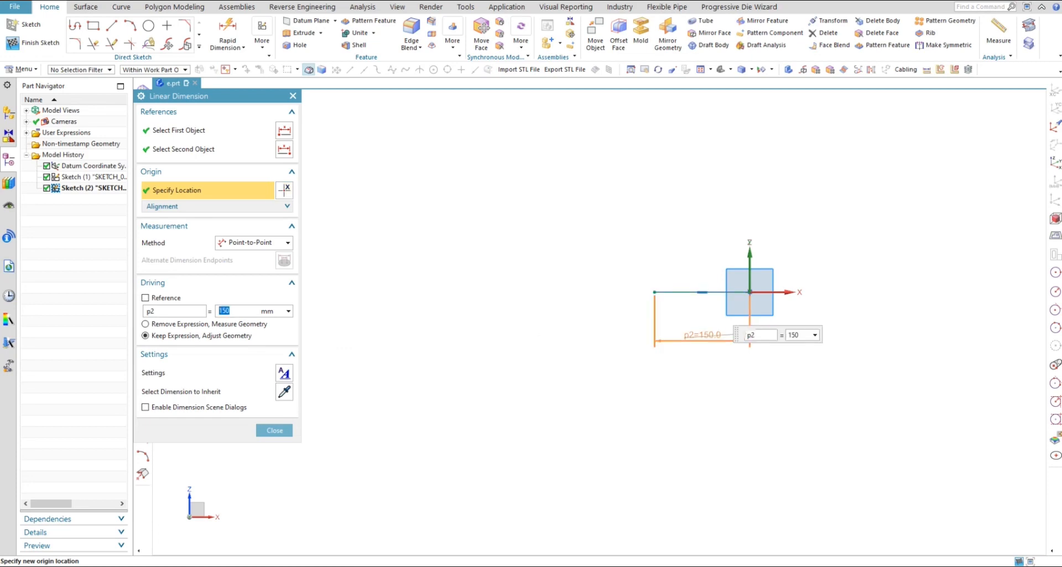
key("Return")
Sketch a circle of about 57 mm diameter below the line, passing through the line's far endpoint
scroll(782, 302, "up", 2)
scroll(702, 287, "up", 3)
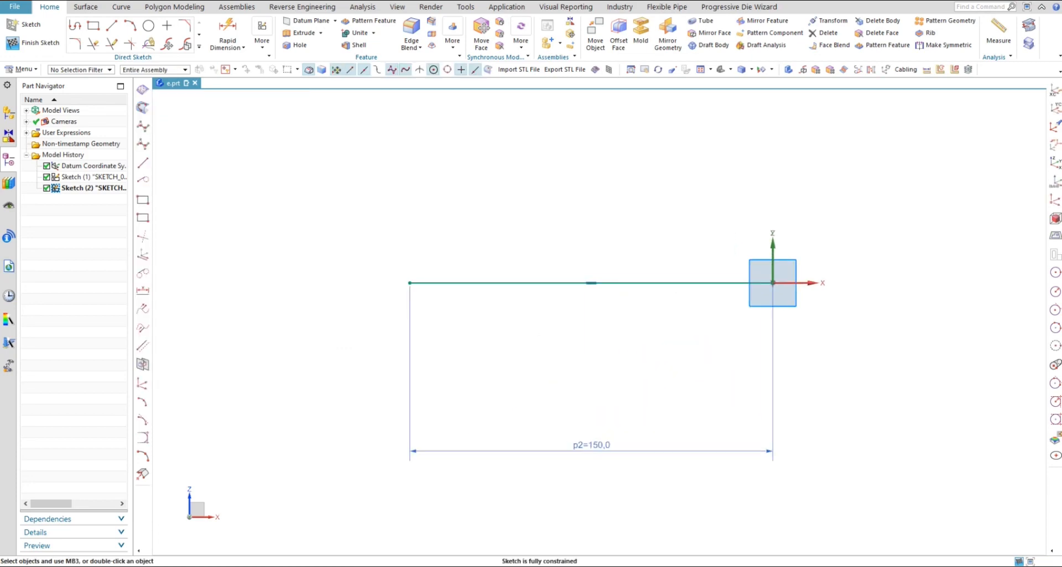
left_click(149, 25)
left_click(407, 352)
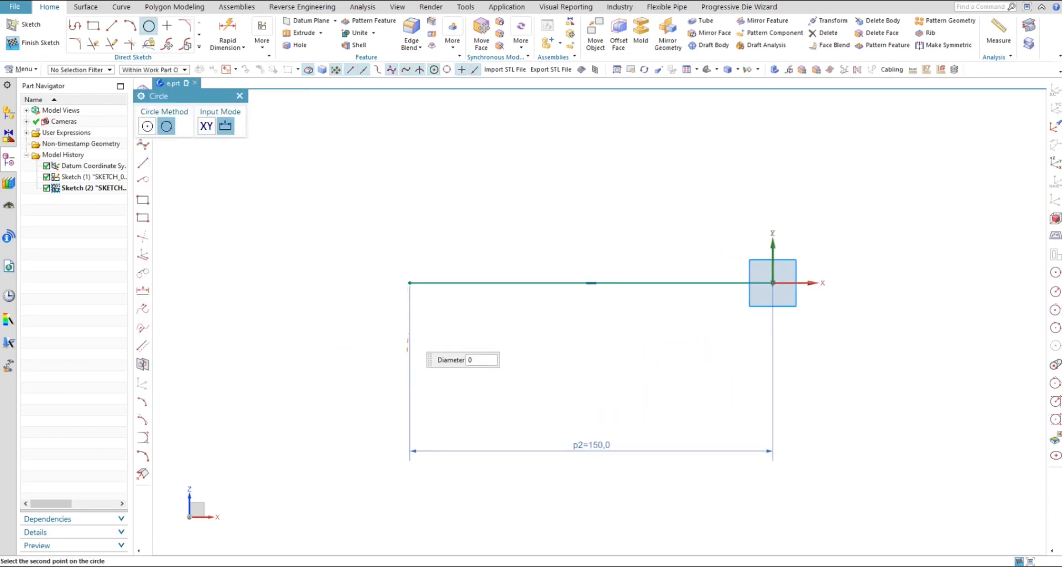
left_click(147, 126)
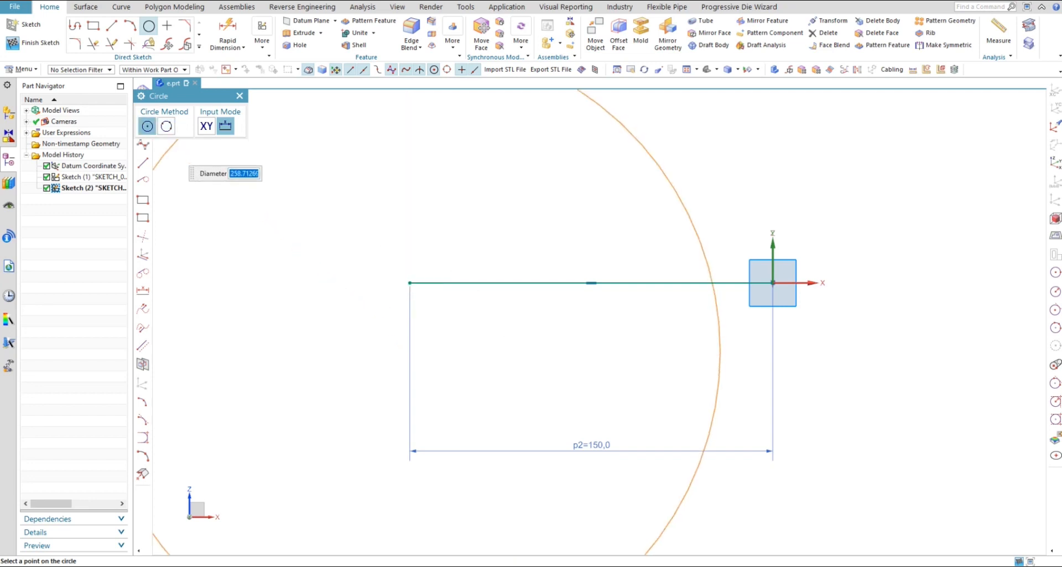
left_click(410, 283)
key("Escape")
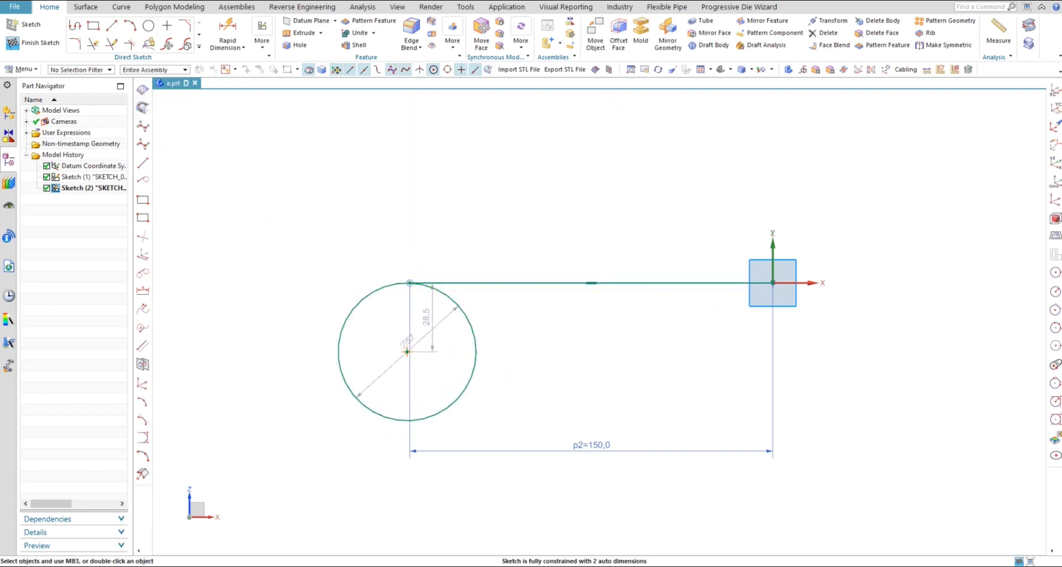
Dimension the circle's diameter as 80 mm
double_click(515, 319)
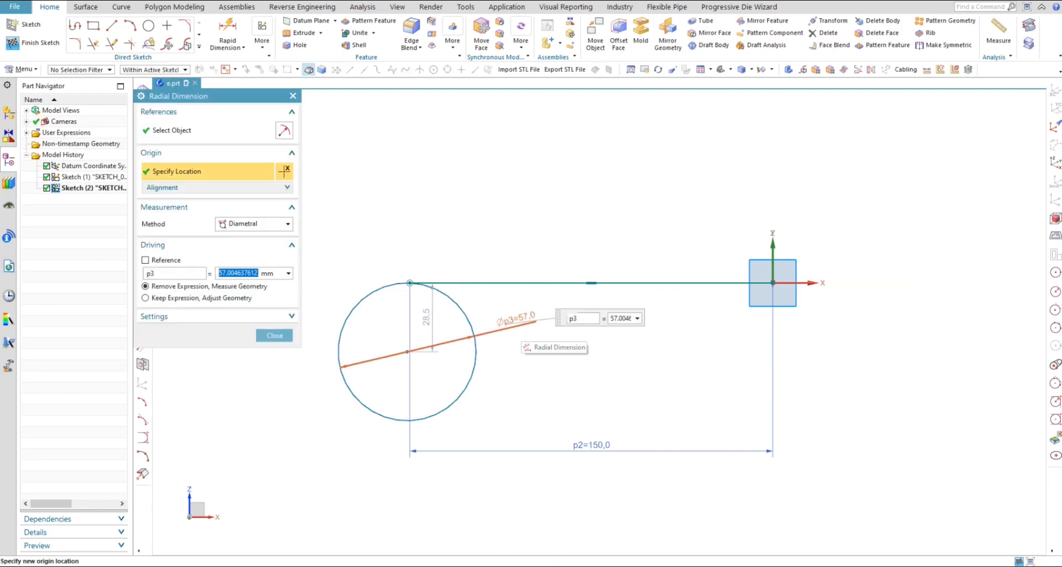
type("80")
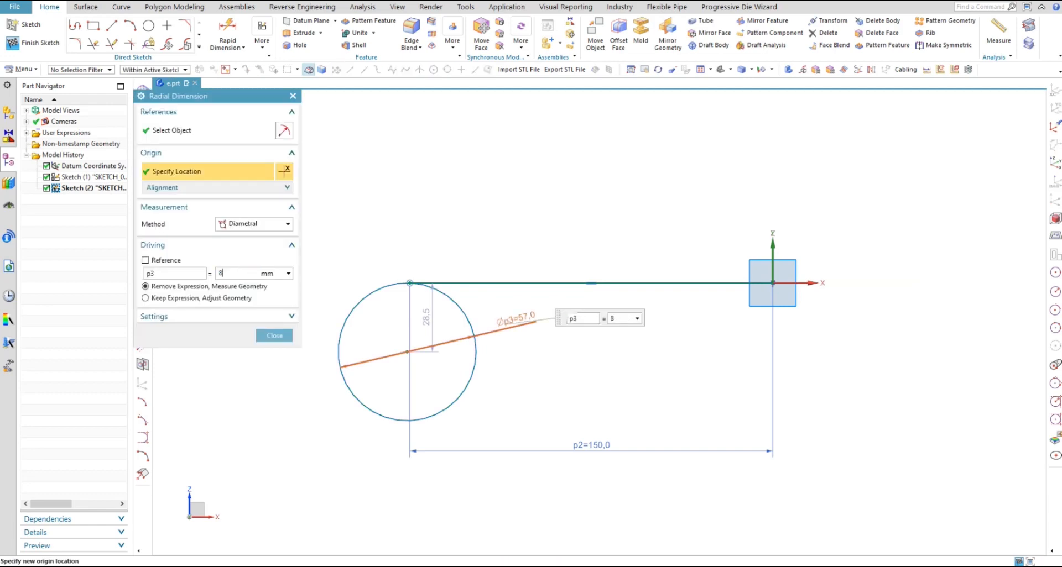
key("Return")
key("Escape")
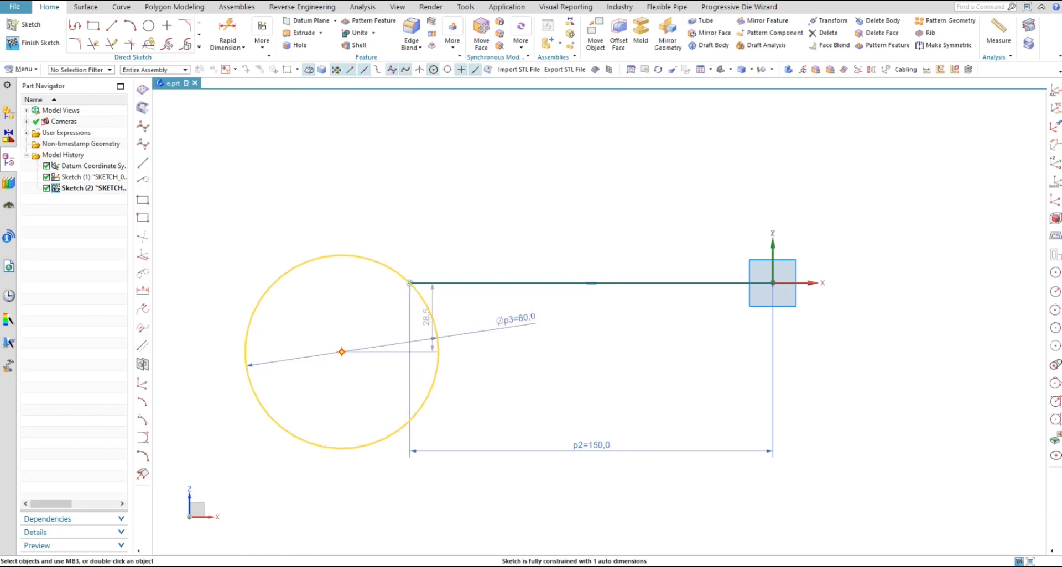
Constrain the 80 mm circle tangent to the horizontal line at its far endpoint
key("c")
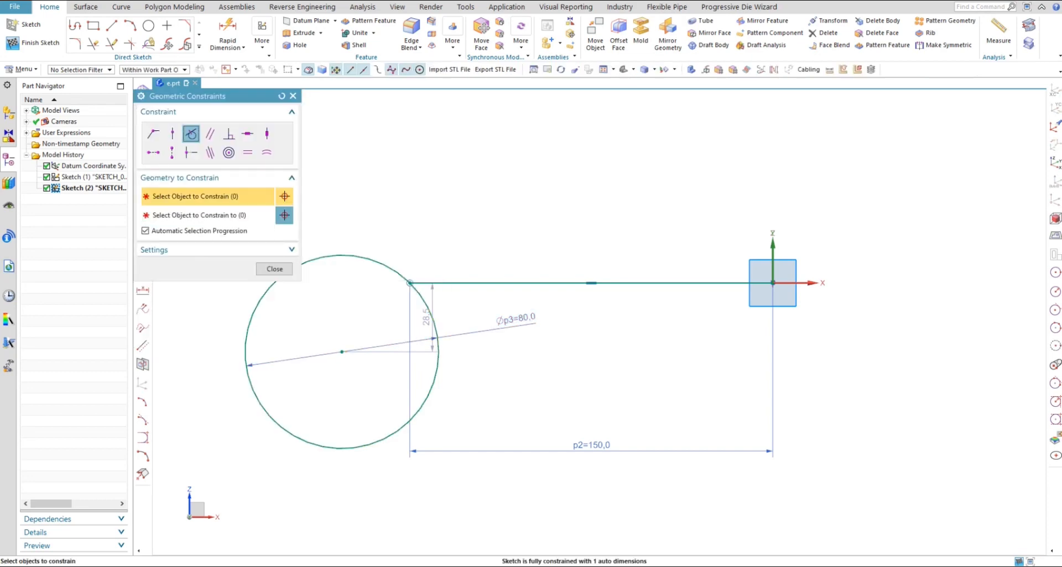
left_click(410, 421)
left_click(410, 283)
middle_click(410, 283)
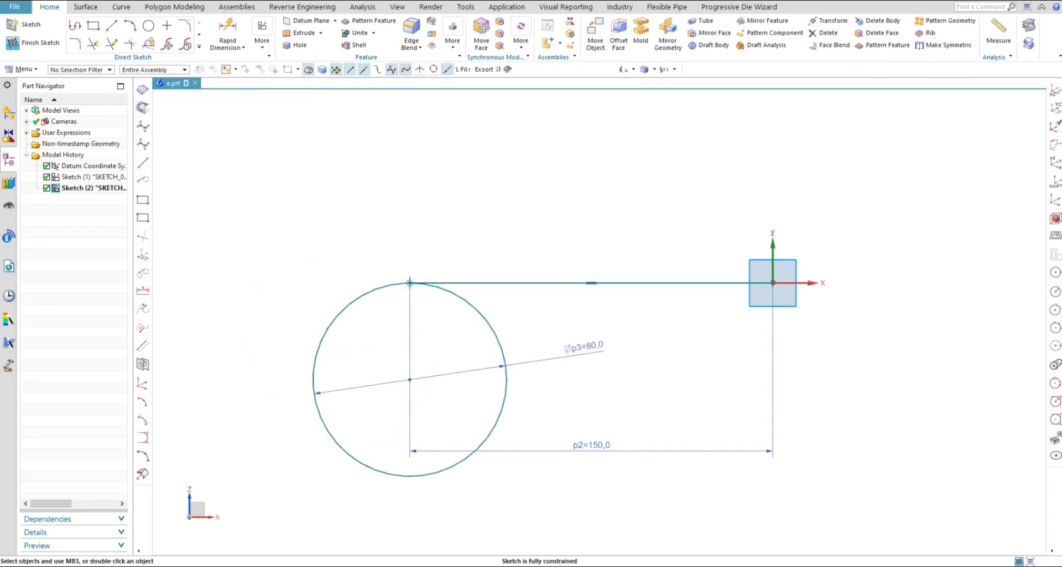
Offset the 150 mm horizontal line upward by 4 mm with the Offset Curve command
scroll(452, 346, "down", 2)
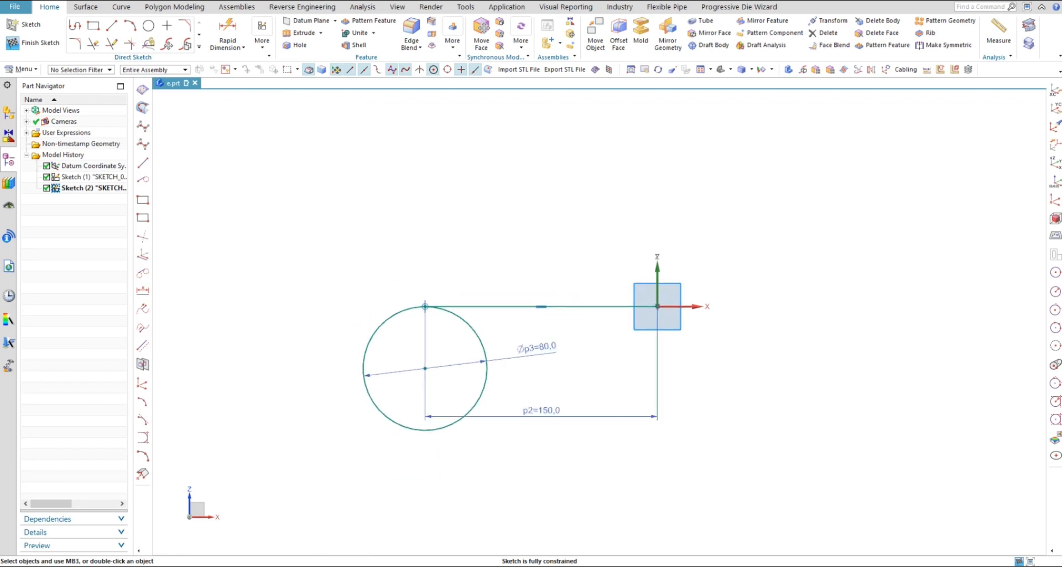
scroll(426, 282, "up", 1)
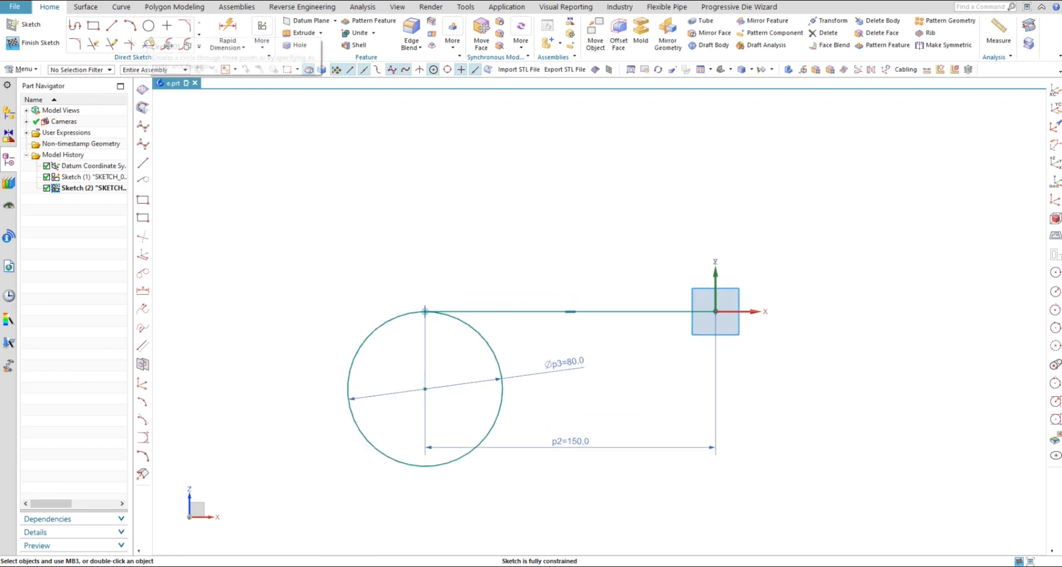
left_click(199, 47)
left_click(150, 116)
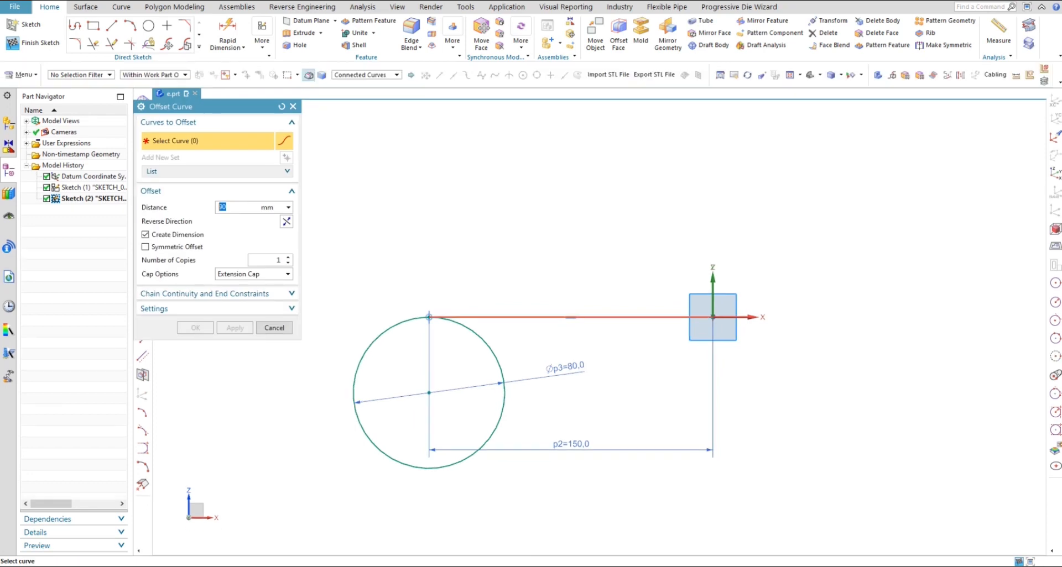
left_click(542, 318)
type("4")
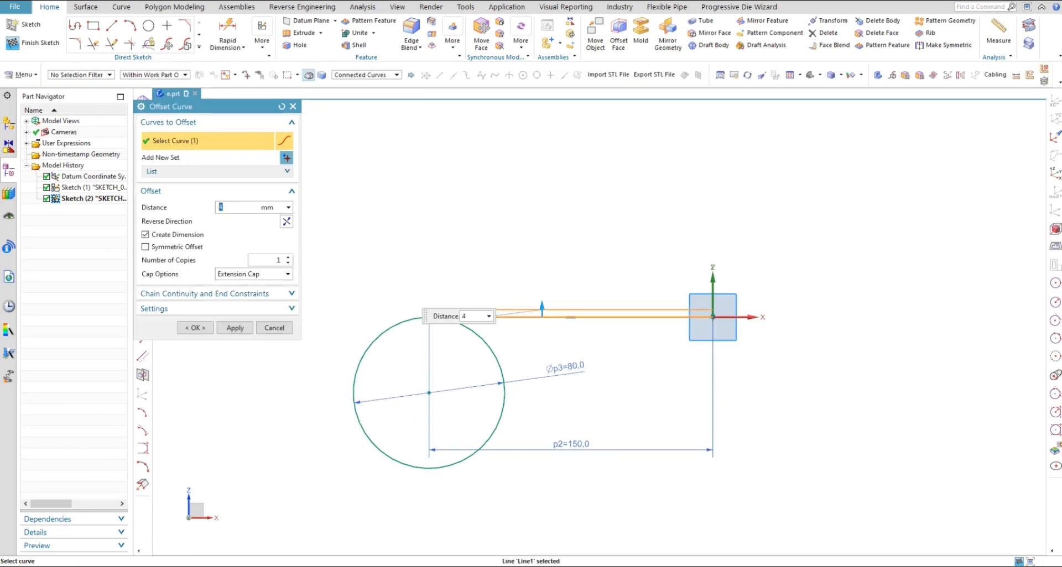
left_click(235, 327)
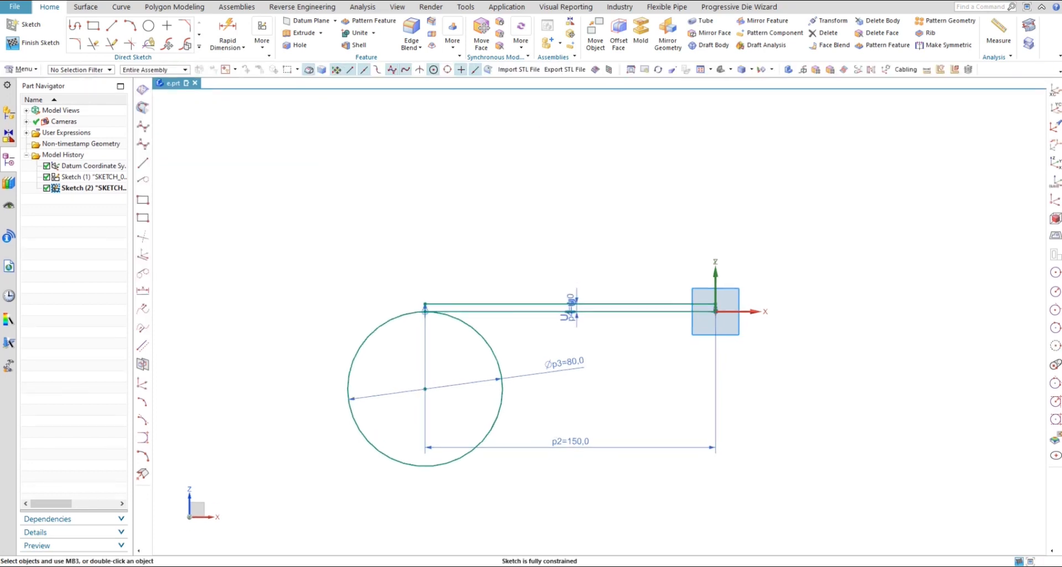
left_click(274, 328)
Draw a short vertical line connecting the ends of the two parallel lines above the circle
scroll(409, 307, "up", 3)
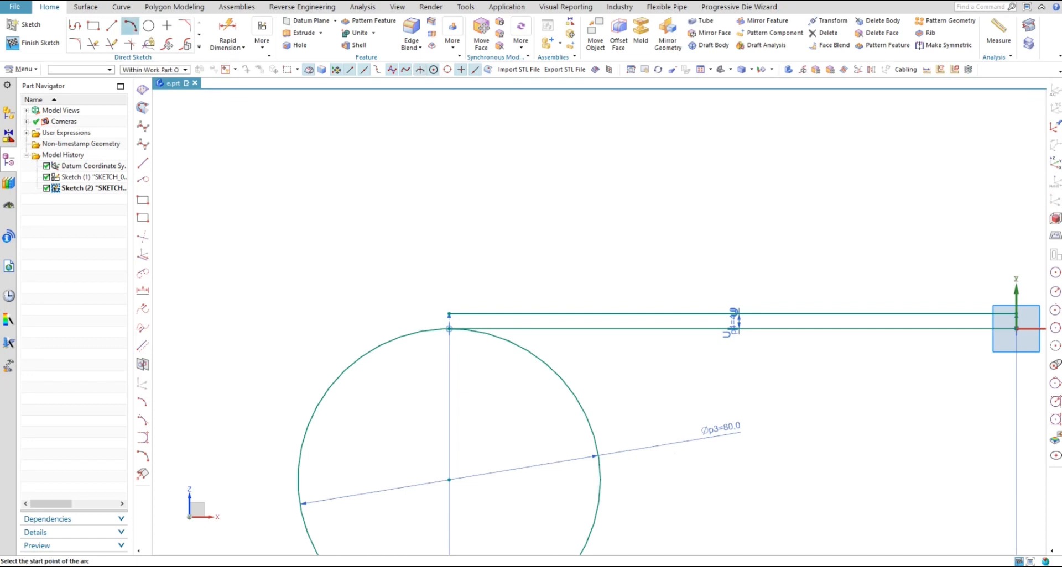
left_click(112, 25)
scroll(453, 326, "up", 3)
left_click(466, 308)
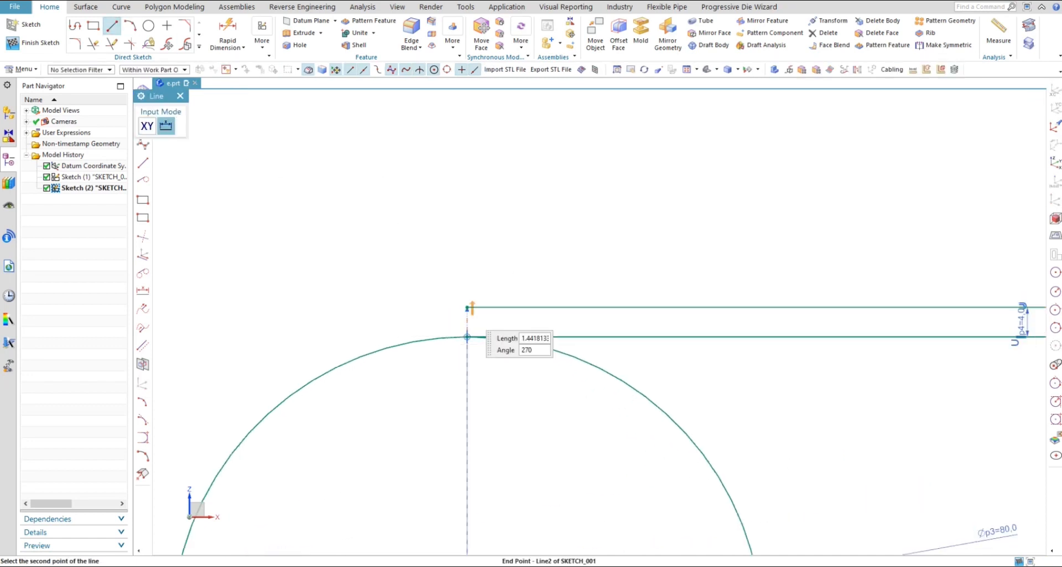
left_click(467, 337)
left_click(467, 337)
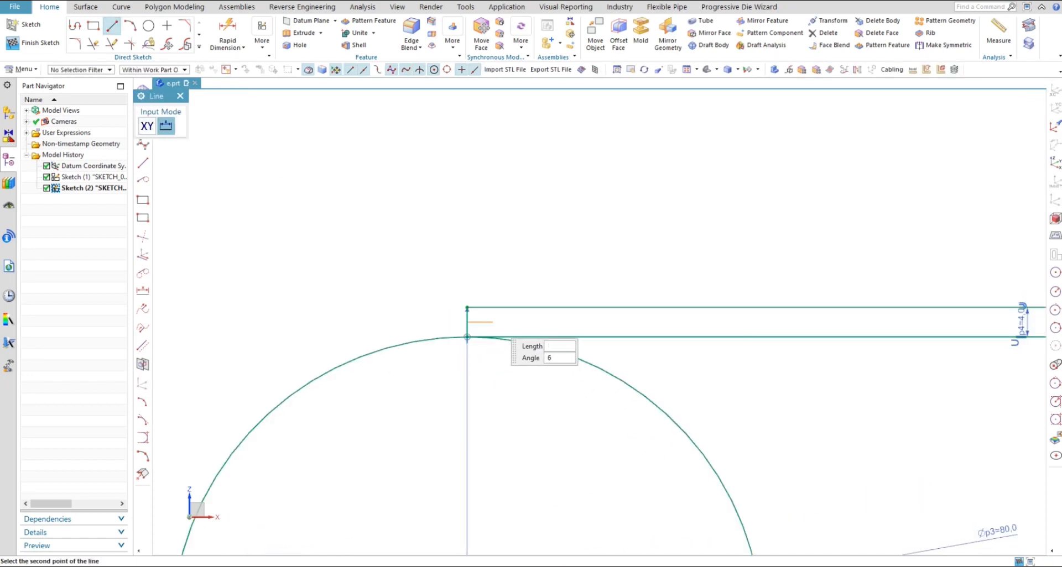
key("Escape")
key("Escape")
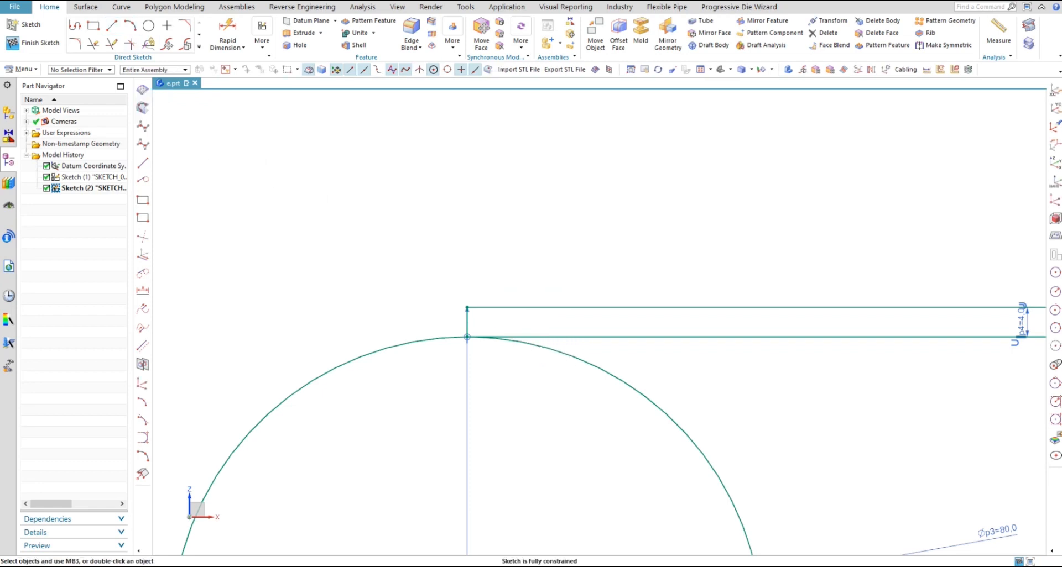
Sketch a horizontal line about 54 mm long from the short vertical line's midpoint in the negative X direction
scroll(468, 325, "up", 6)
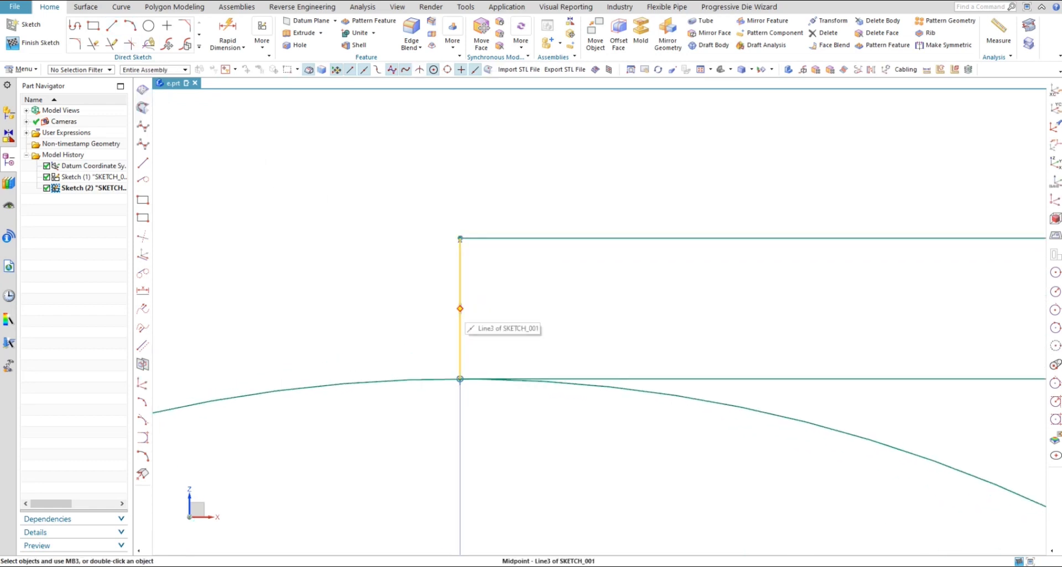
scroll(628, 309, "down", 4)
key("l")
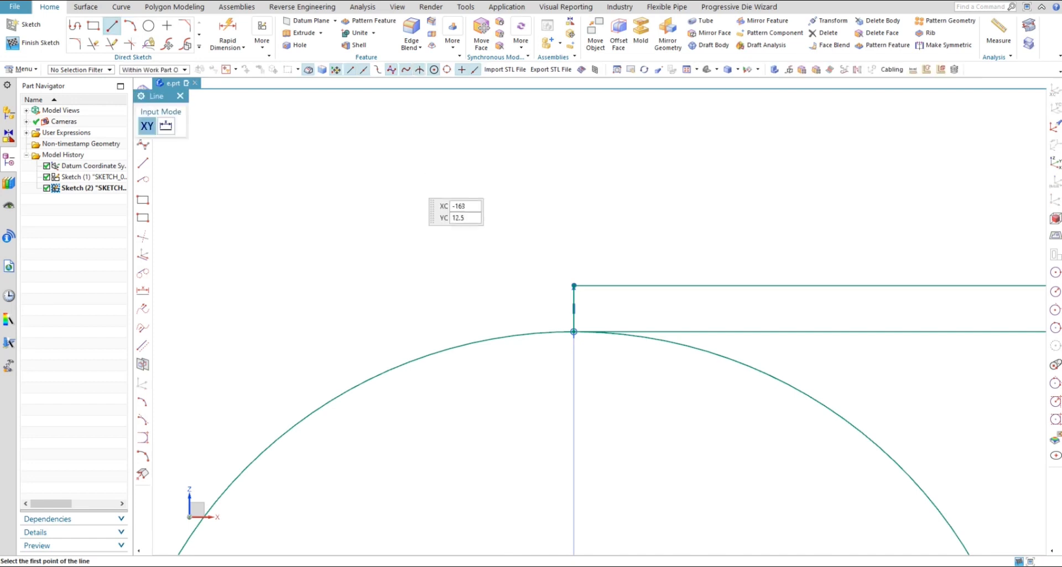
scroll(569, 326, "up", 1)
left_click(573, 309)
scroll(683, 302, "down", 6)
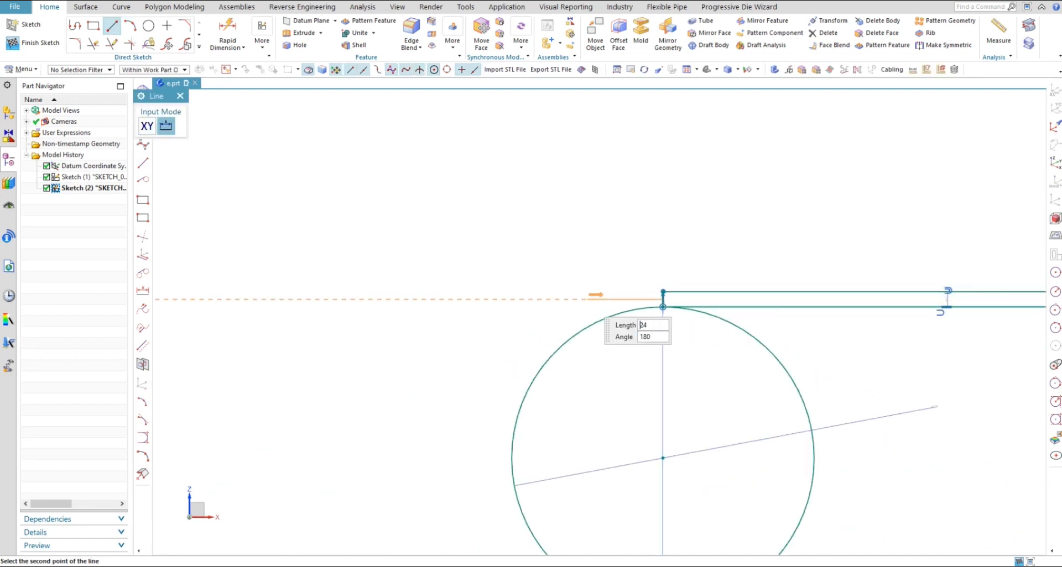
left_click(464, 300)
key("Escape")
Sketch a circle about 12.7 mm in diameter centred on the 54 mm horizontal line, about 19.5 mm from the short vertical line
scroll(624, 305, "up", 3)
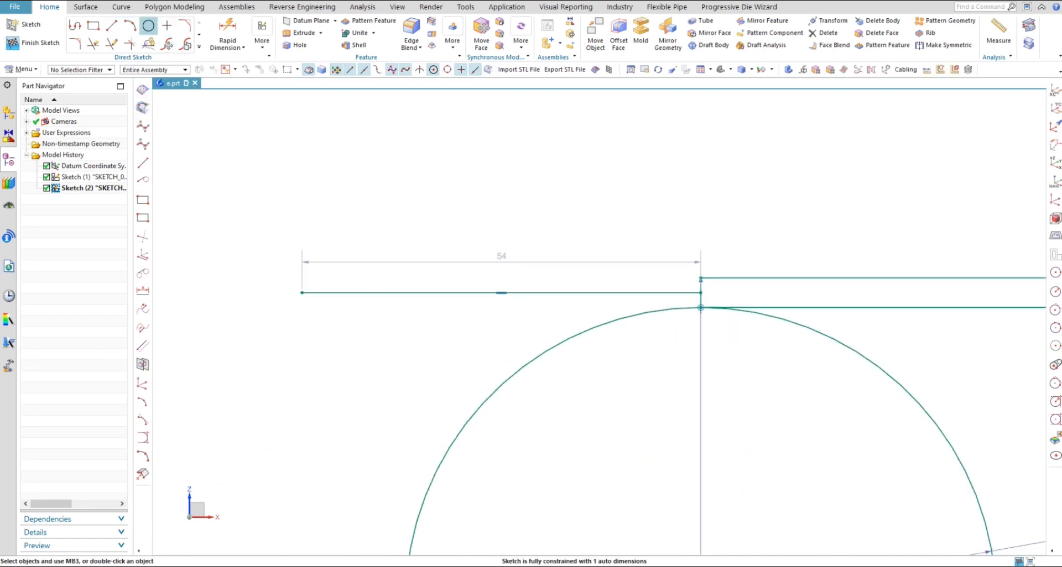
key("o")
left_click(557, 293)
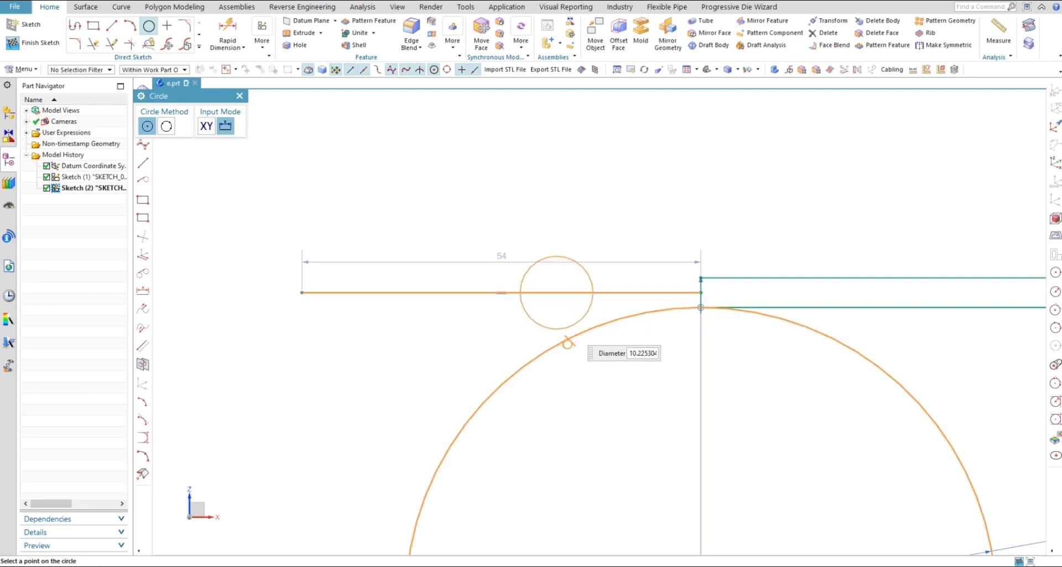
left_click(573, 336)
key("Escape")
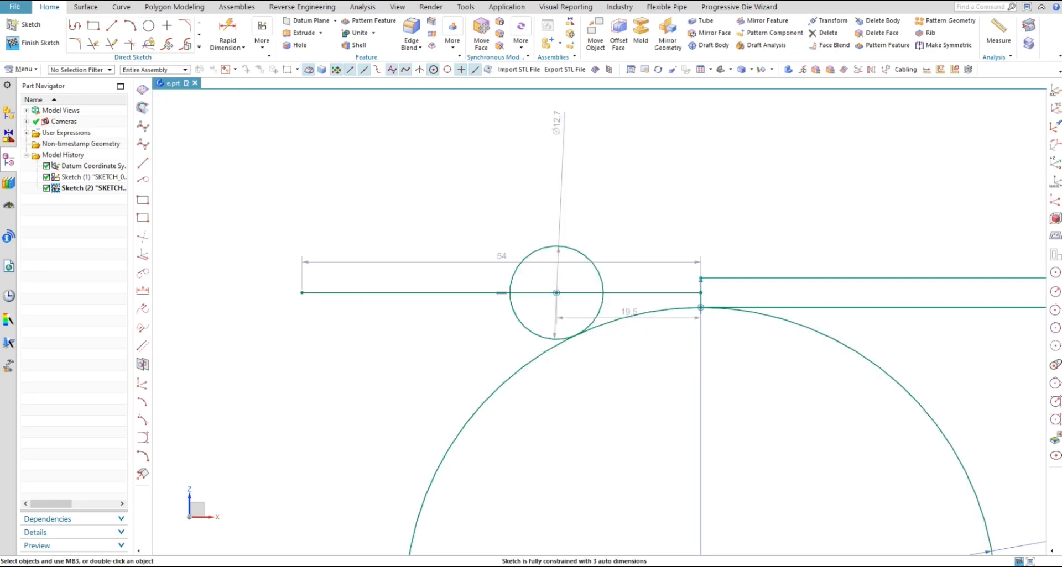
Move the small circle's diameter dimension closer to the circle and set the diameter to 20 mm
left_click_drag(557, 123, 596, 212)
double_click(596, 213)
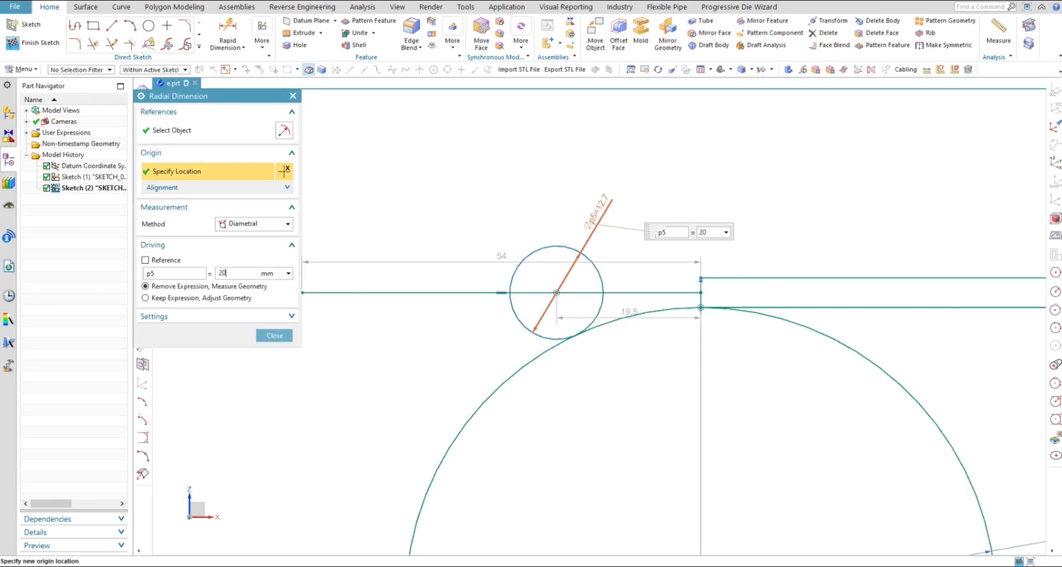
key("Return")
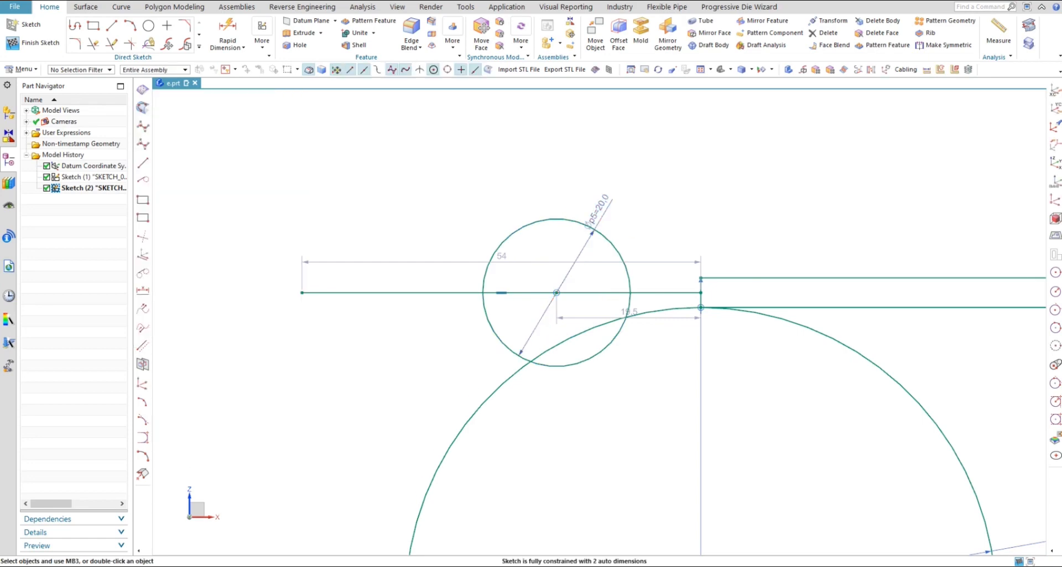
Constrain the 20 mm circle tangent to the 80 mm circle
key("c")
left_click(600, 351)
left_click(575, 335)
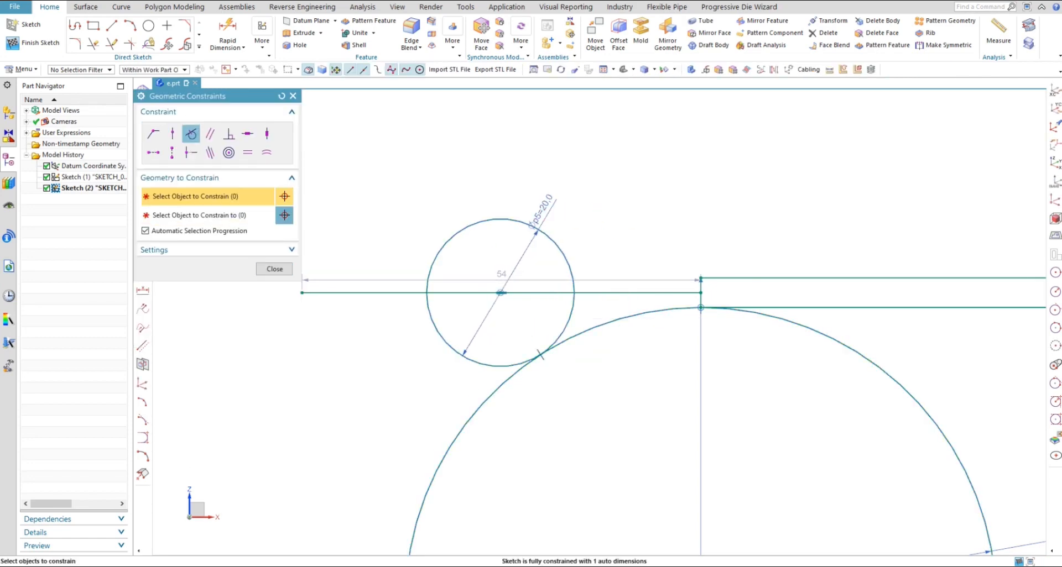
key("Escape")
scroll(451, 348, "up", 1)
scroll(327, 349, "down", 5)
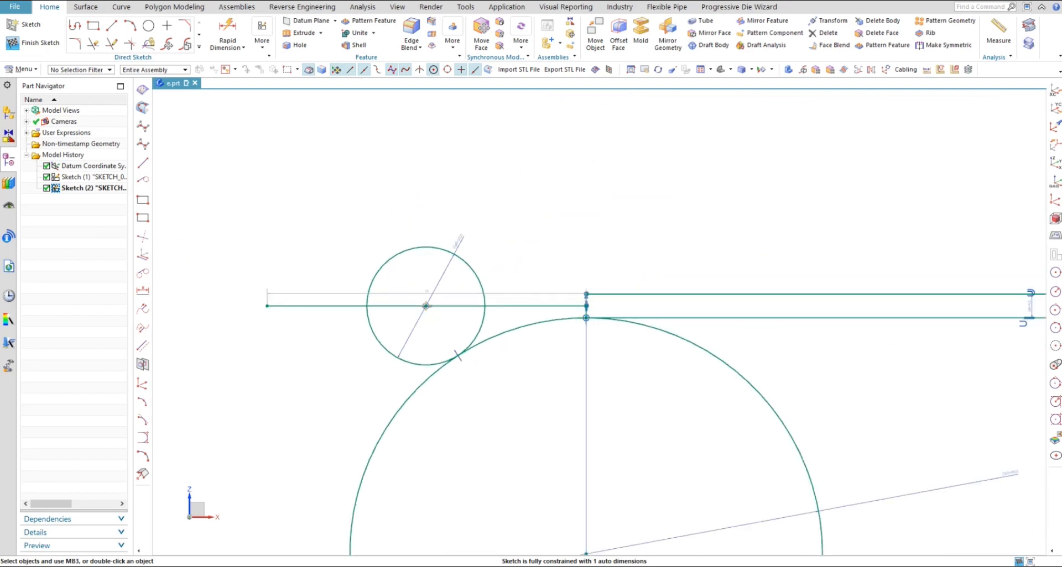
scroll(452, 350, "up", 2)
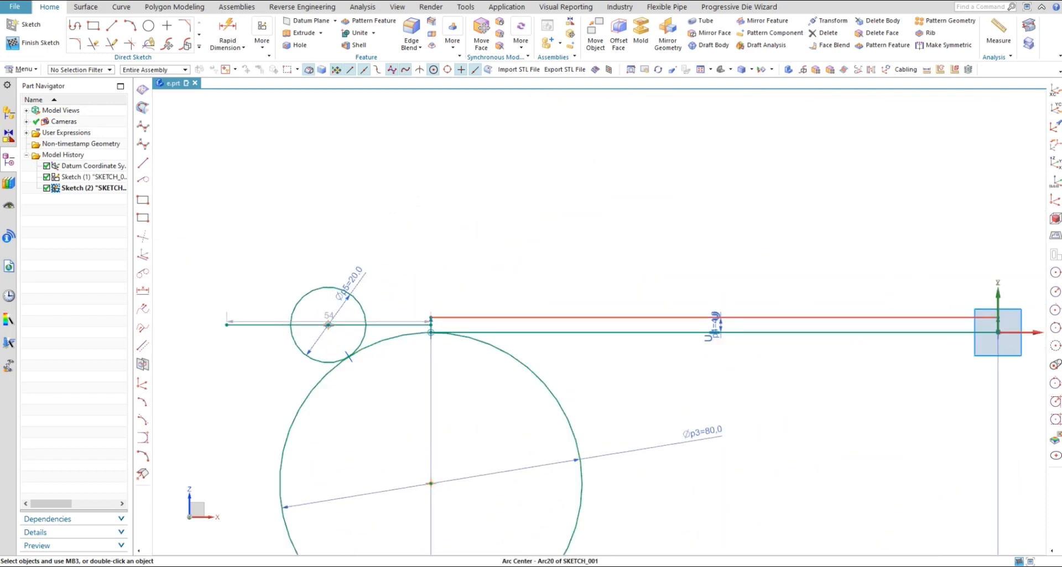
scroll(436, 285, "down", 2)
scroll(402, 290, "up", 1)
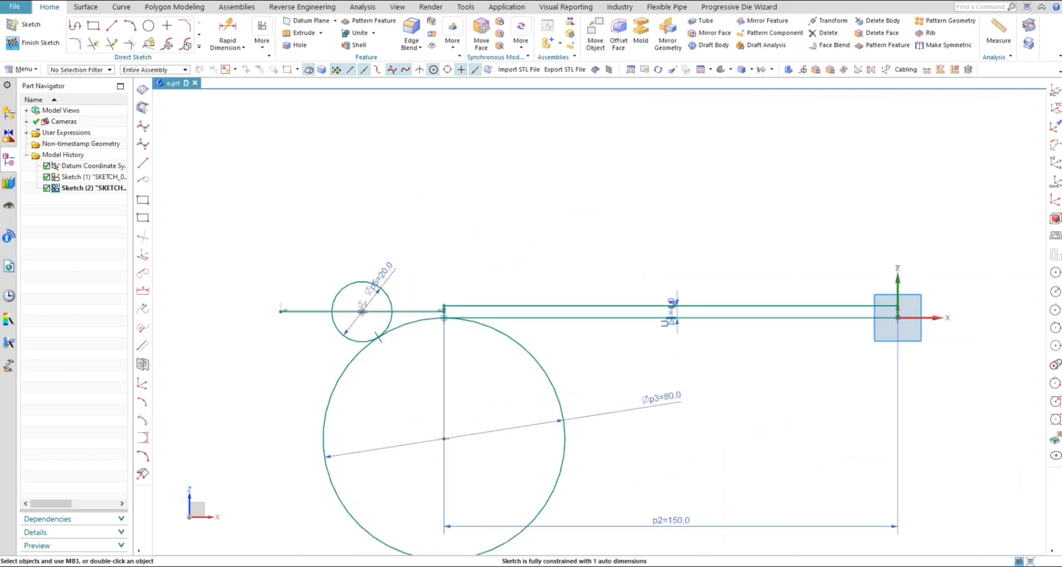
Convert the 54 mm horizontal line and the short vertical line to reference geometry
scroll(414, 310, "up", 4)
right_click(421, 315)
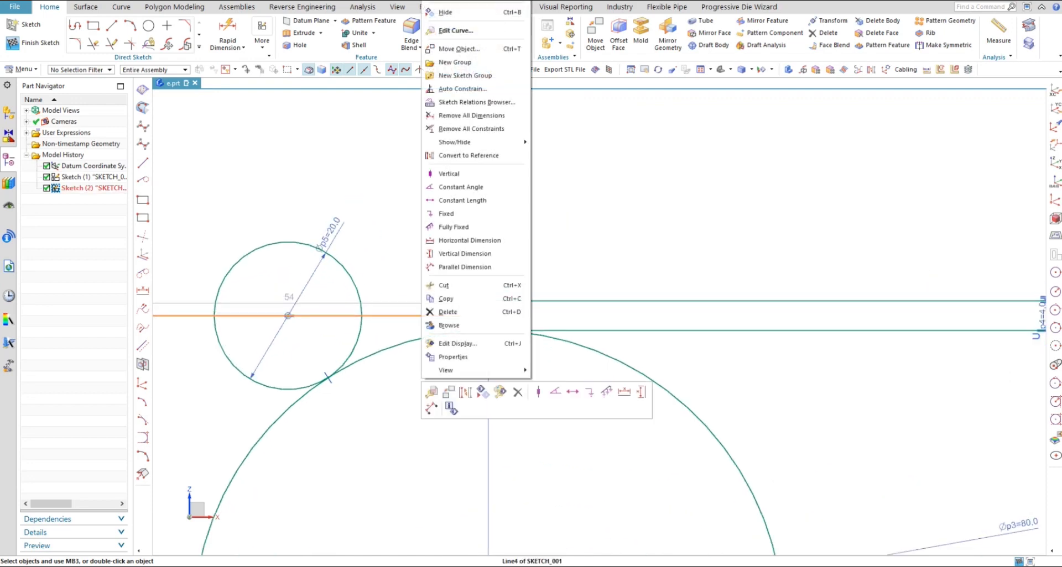
left_click(466, 392)
scroll(489, 311, "up", 4)
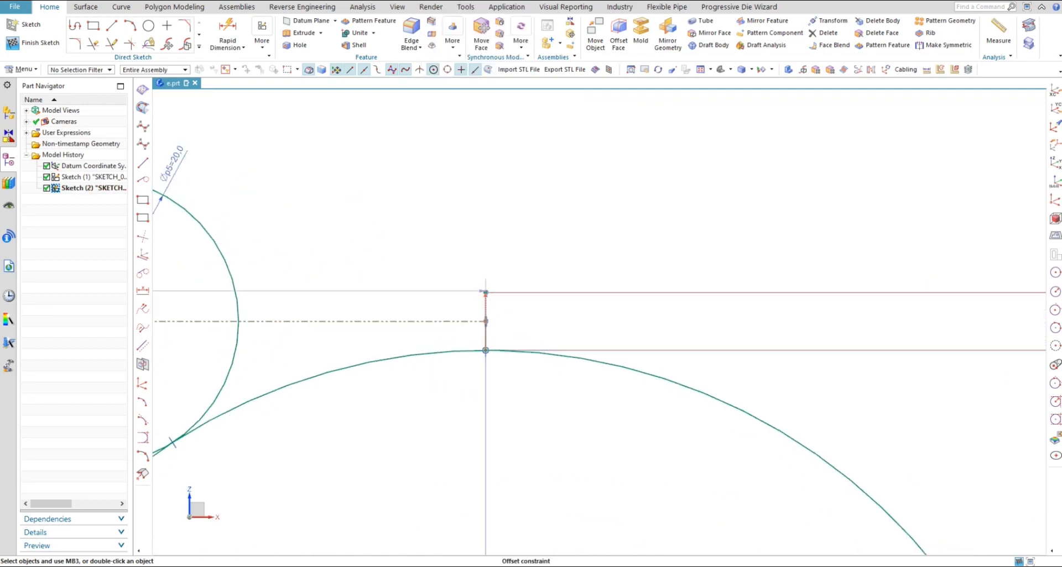
left_click_drag(473, 266, 491, 333)
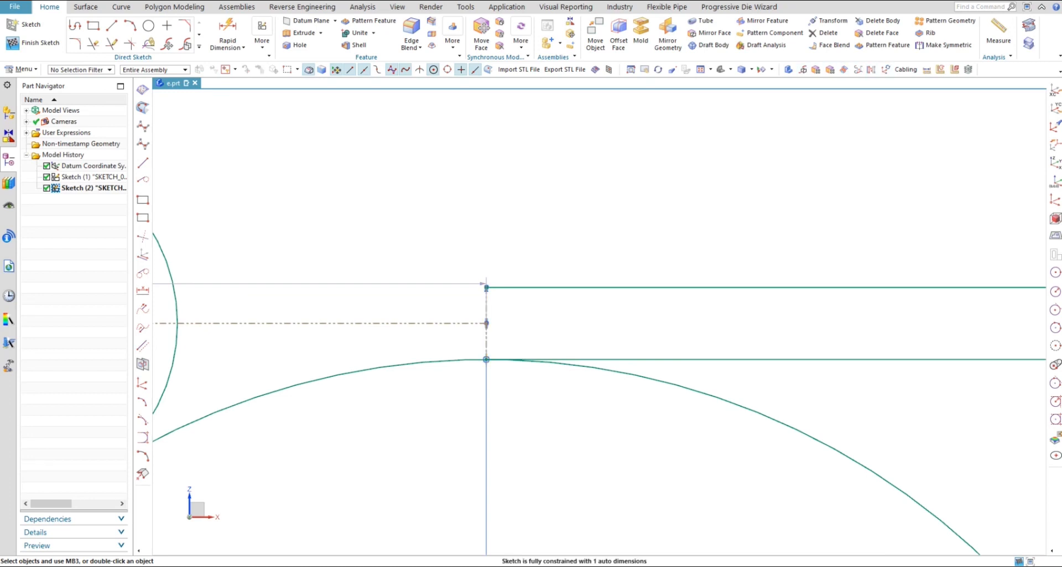
scroll(430, 337, "down", 8)
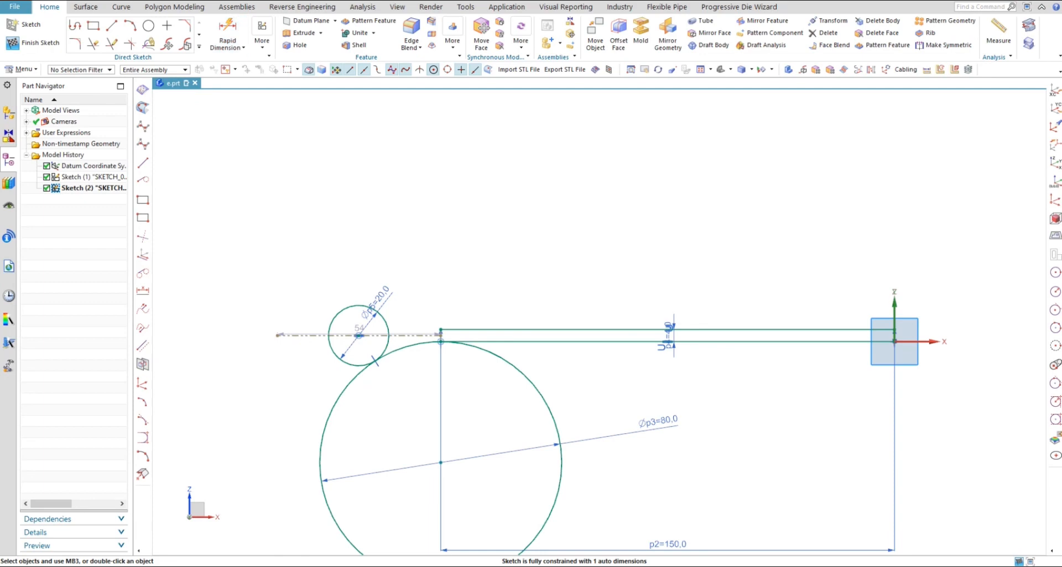
Mirror the 80 mm circle about the horizontal reference line with the Mirror Curve command
left_click(198, 47)
left_click(75, 134)
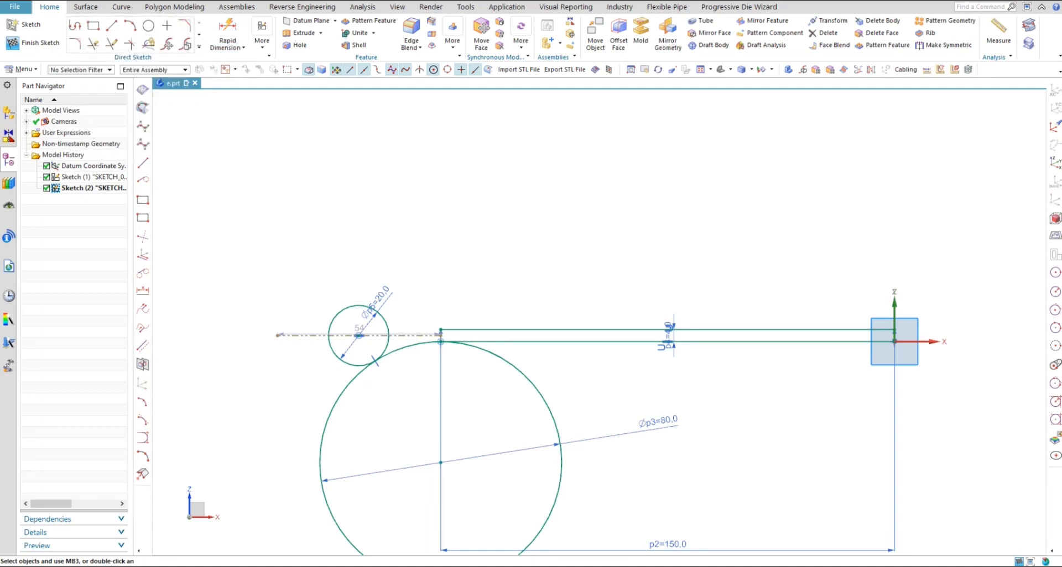
left_click(354, 388)
left_click(207, 182)
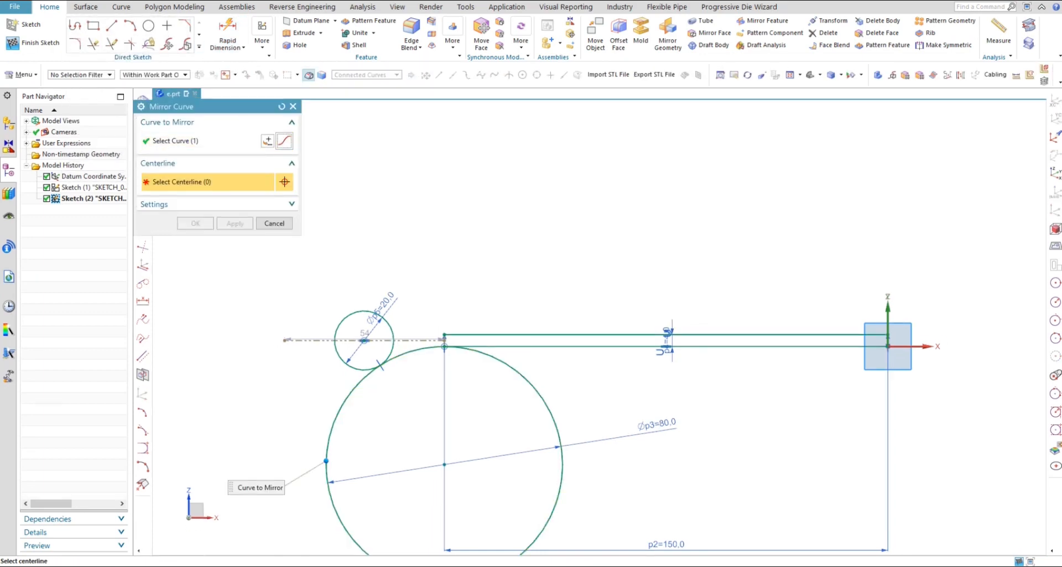
left_click(313, 340)
middle_click(313, 340)
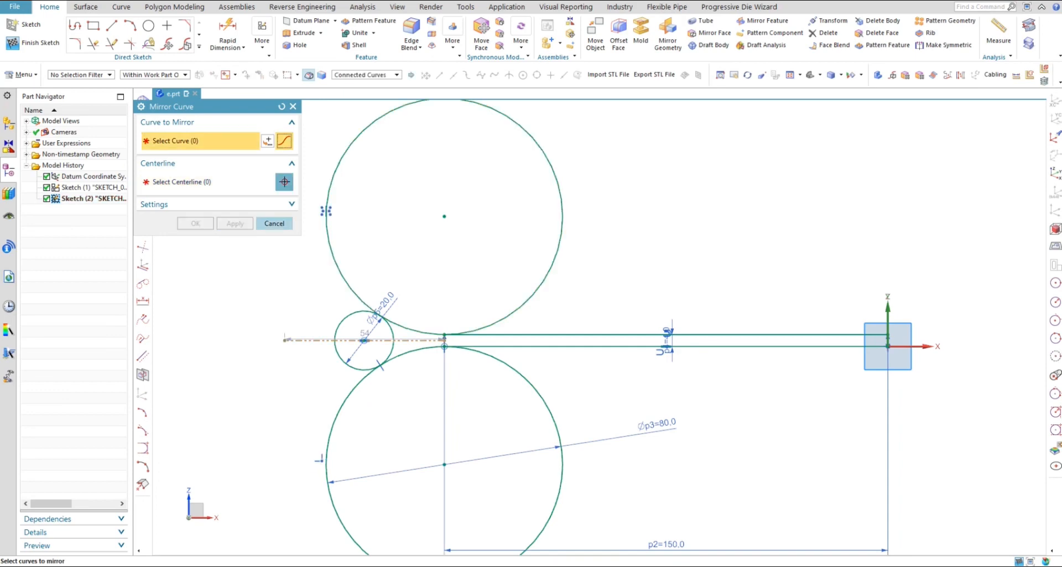
middle_click(313, 341)
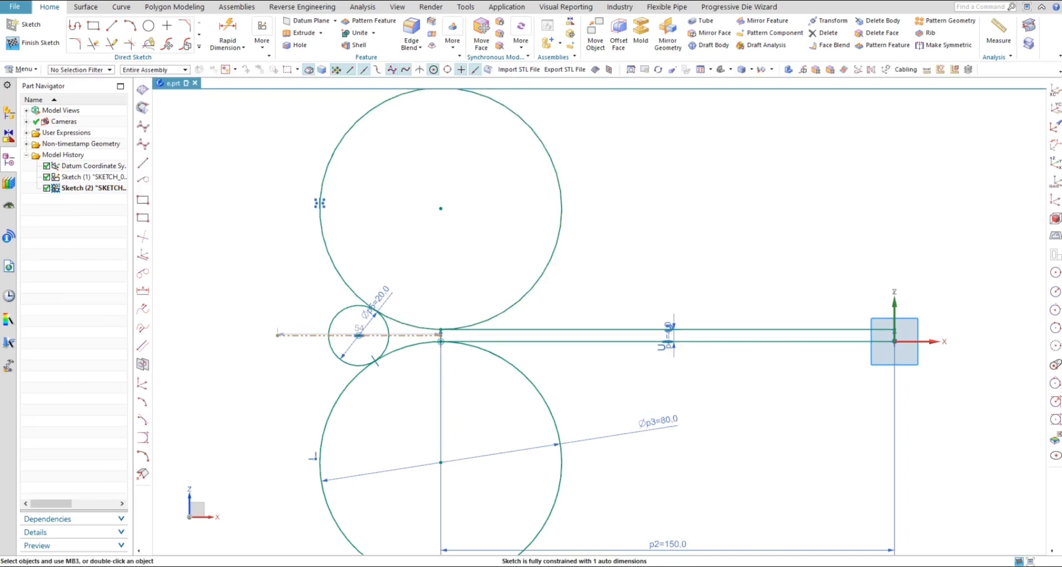
Sketch a vertical line about 48.9 mm long upward from the centre of the 20 mm circle
key("l")
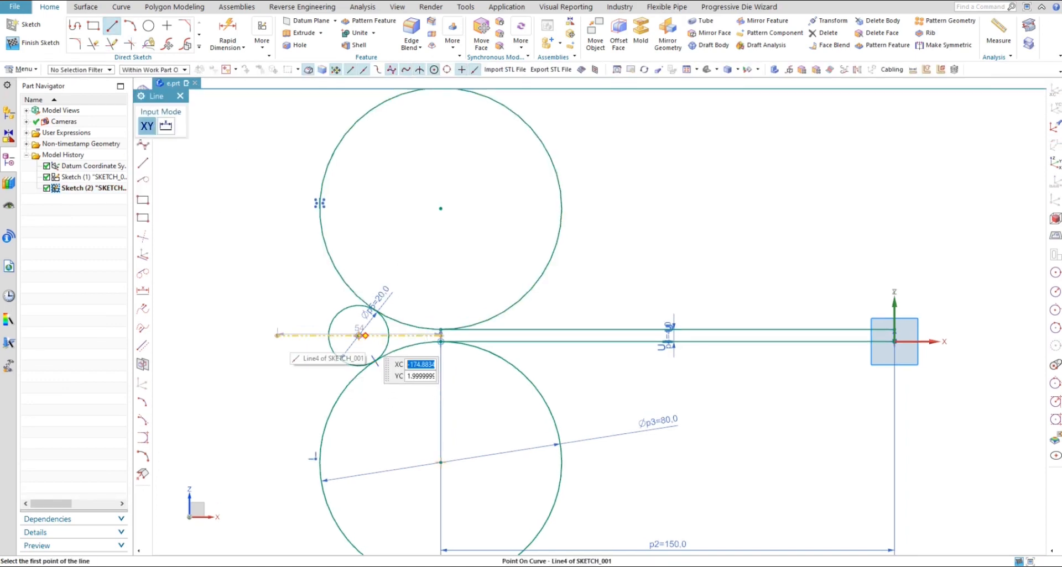
left_click(359, 335)
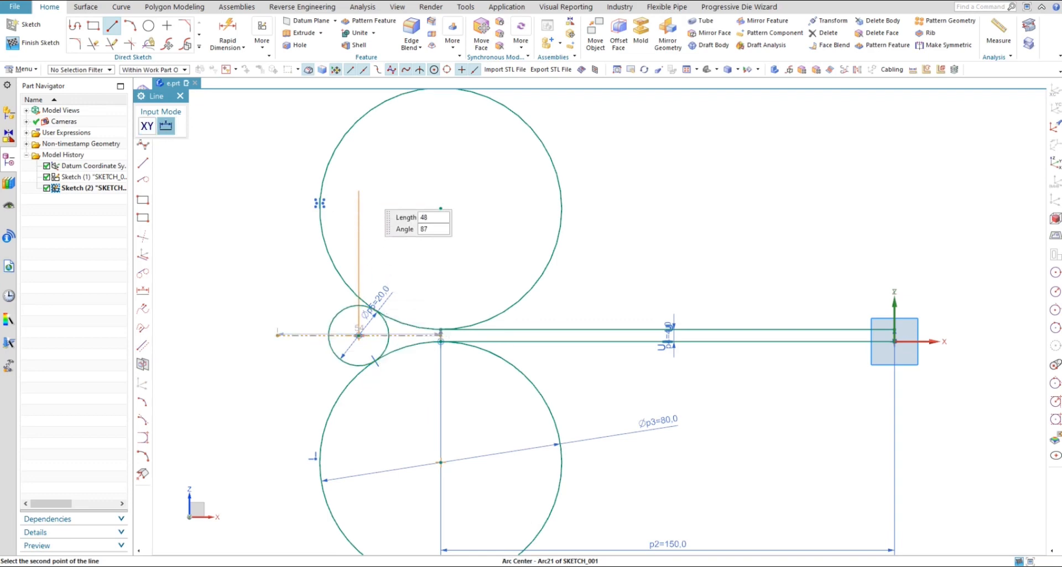
left_click(358, 188)
key("Escape")
left_click(199, 47)
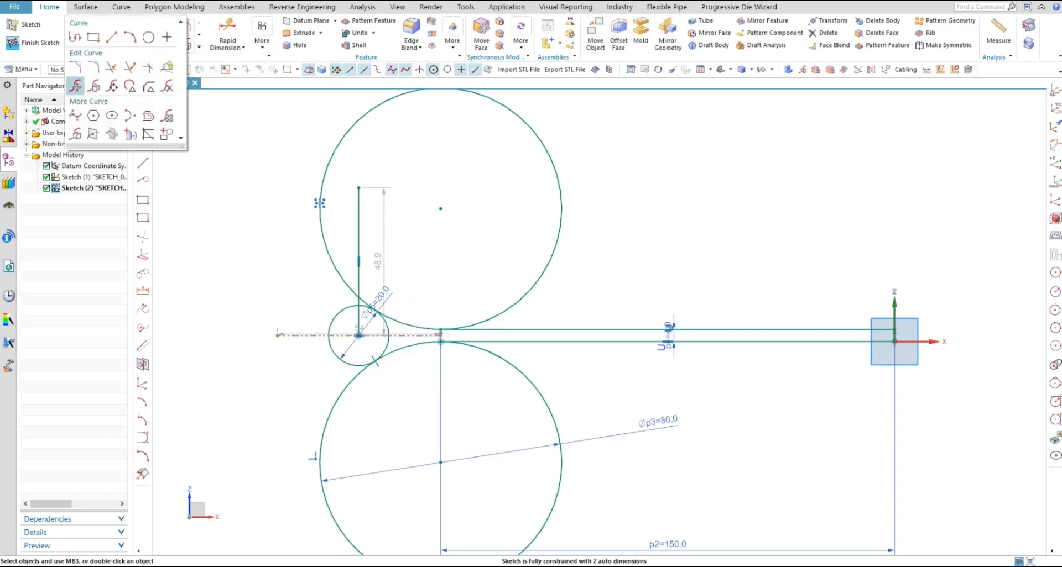
left_click(76, 133)
left_click(364, 266)
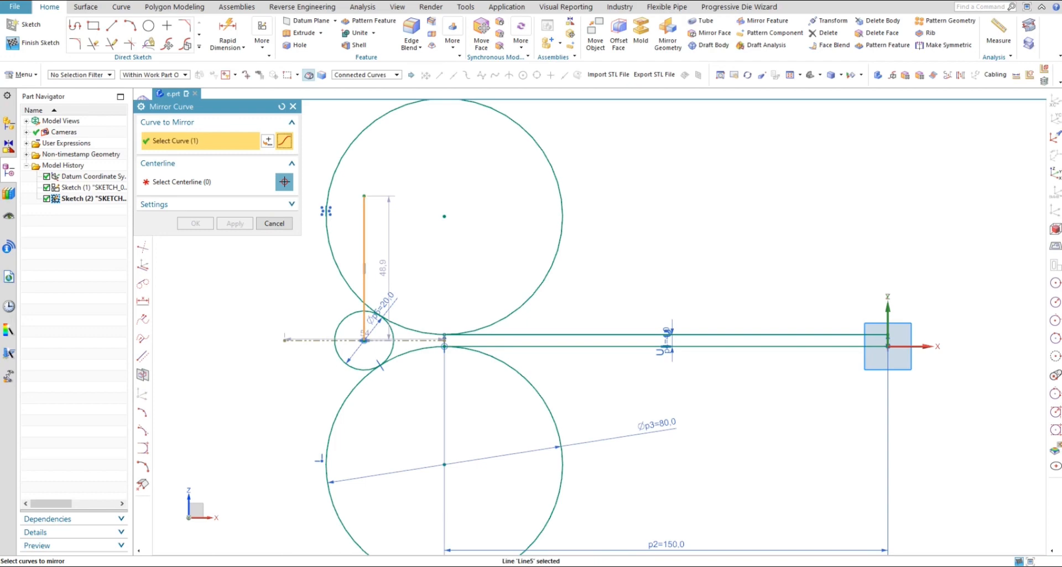
key("Escape")
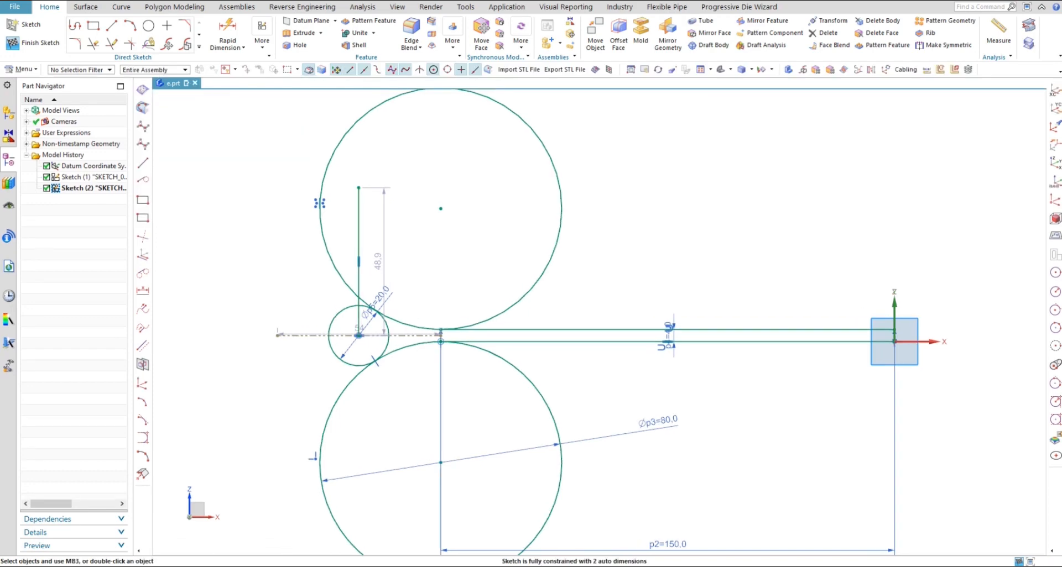
Offset the vertical line by 90 mm in the positive X direction with the Offset Curve command
left_click(199, 46)
left_click(148, 115)
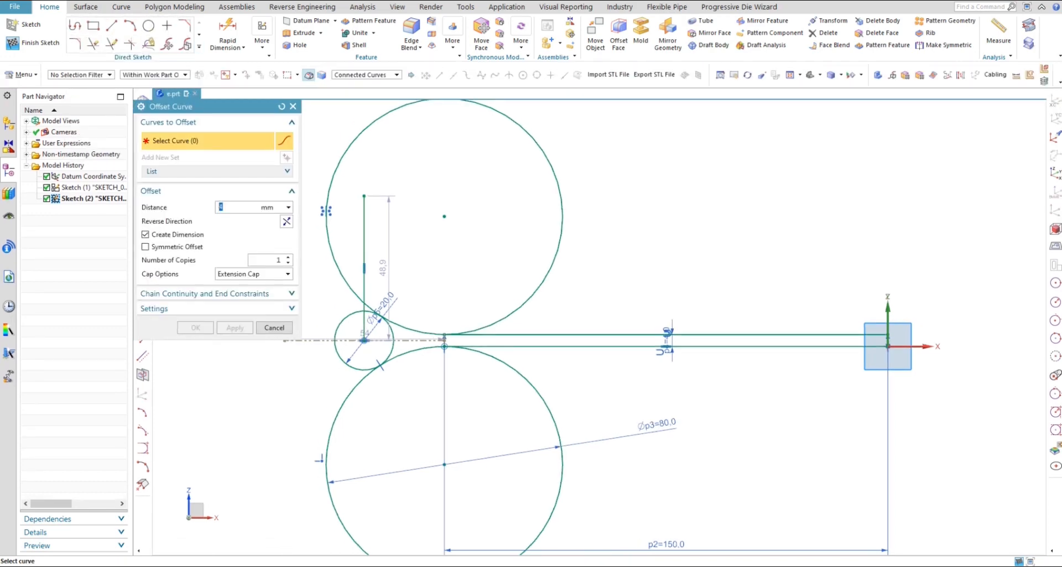
left_click(359, 254)
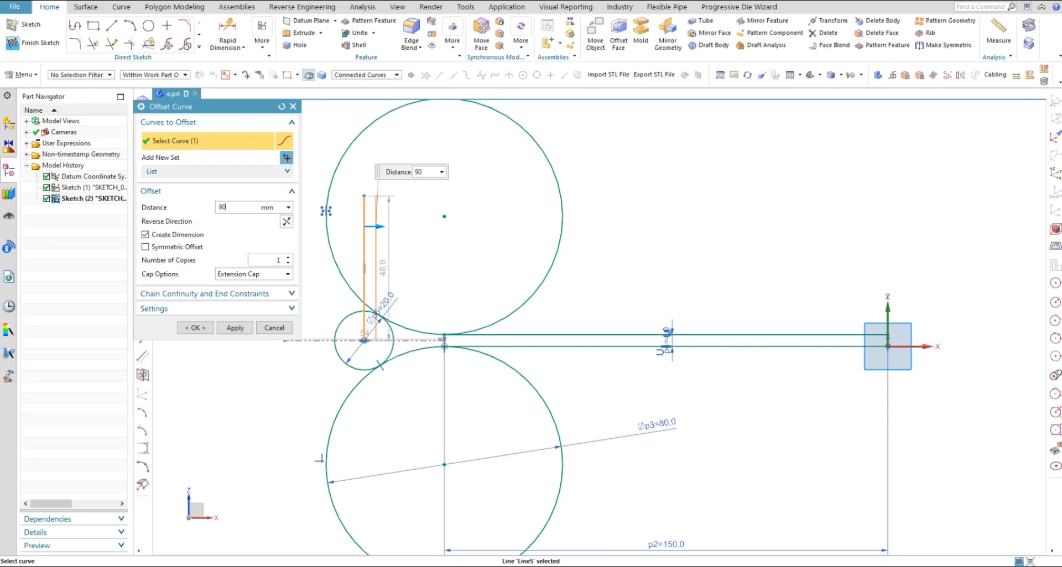
key("Return")
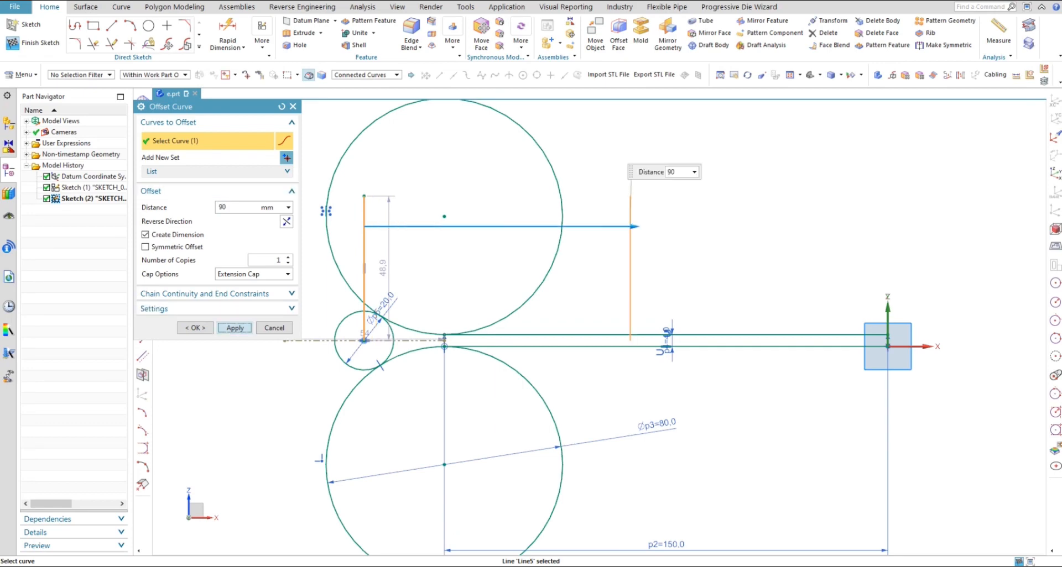
left_click(234, 328)
left_click(274, 328)
Trim the upper arm line beyond the 90 mm offset line and remove the offset line itself with Quick Trim
left_click(93, 44)
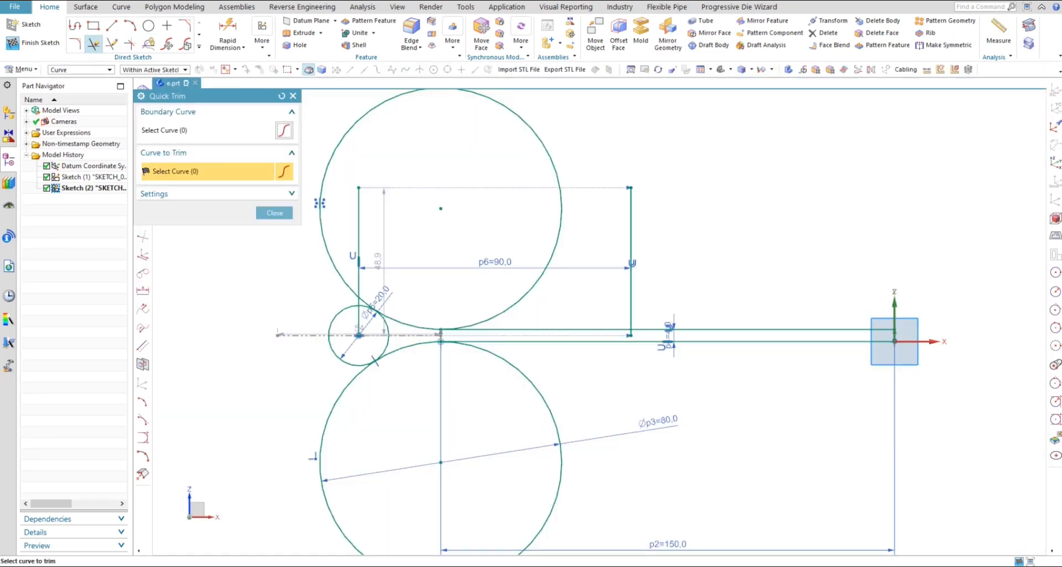
left_click(743, 330)
left_click(630, 293)
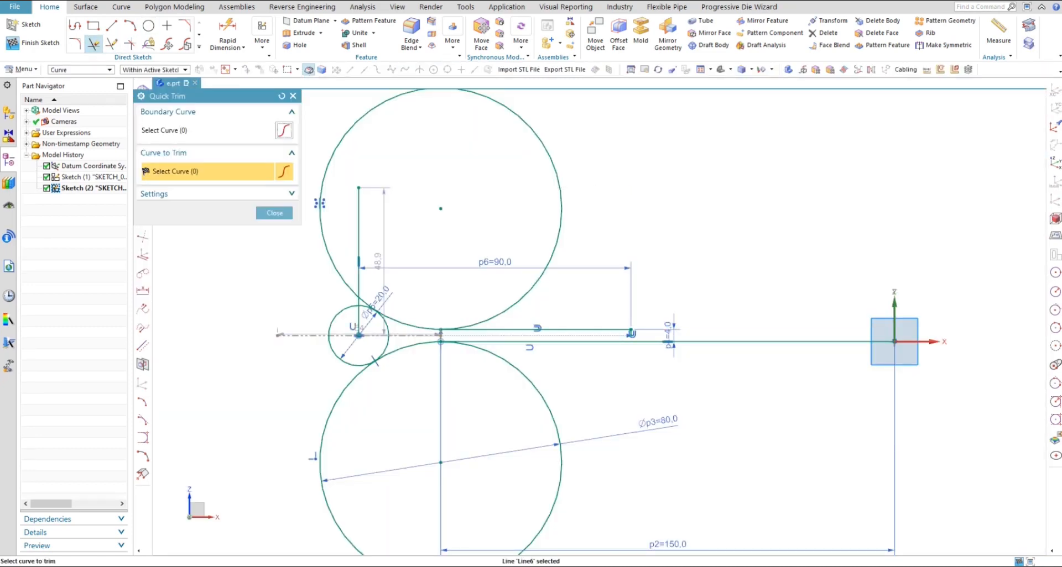
scroll(632, 332, "up", 10)
left_click(619, 334)
key("Escape")
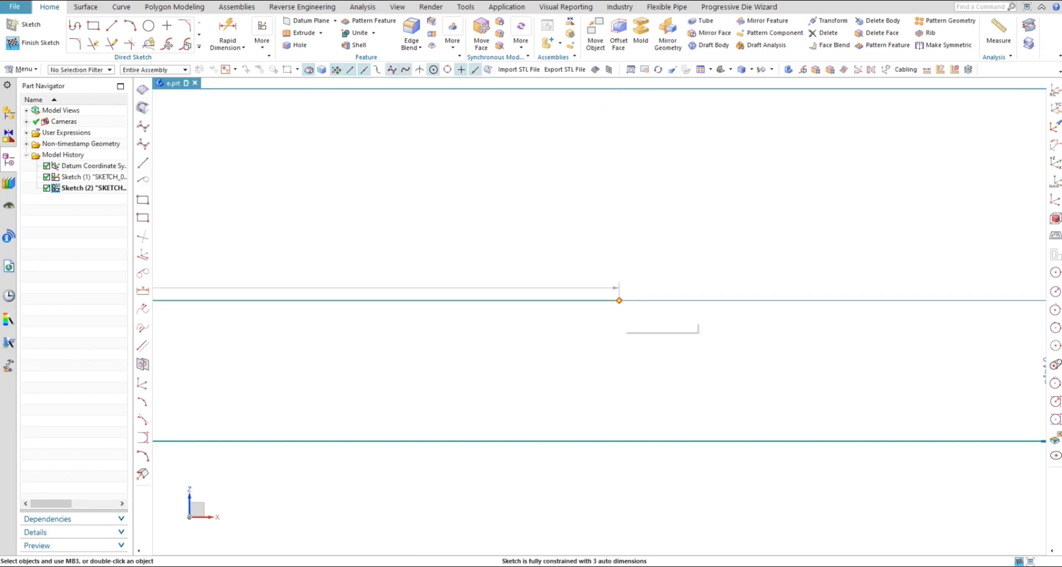
scroll(625, 311, "down", 14)
scroll(593, 301, "up", 2)
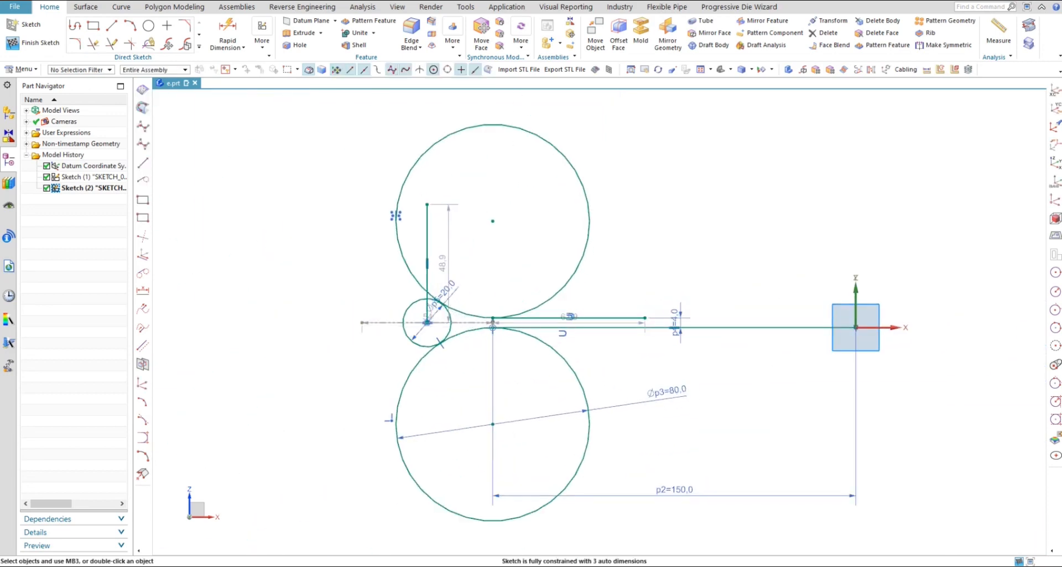
Hide all the dimensions in the sketch with the Show and Hide command
key("ctrl+w")
left_click(297, 191)
key("Escape")
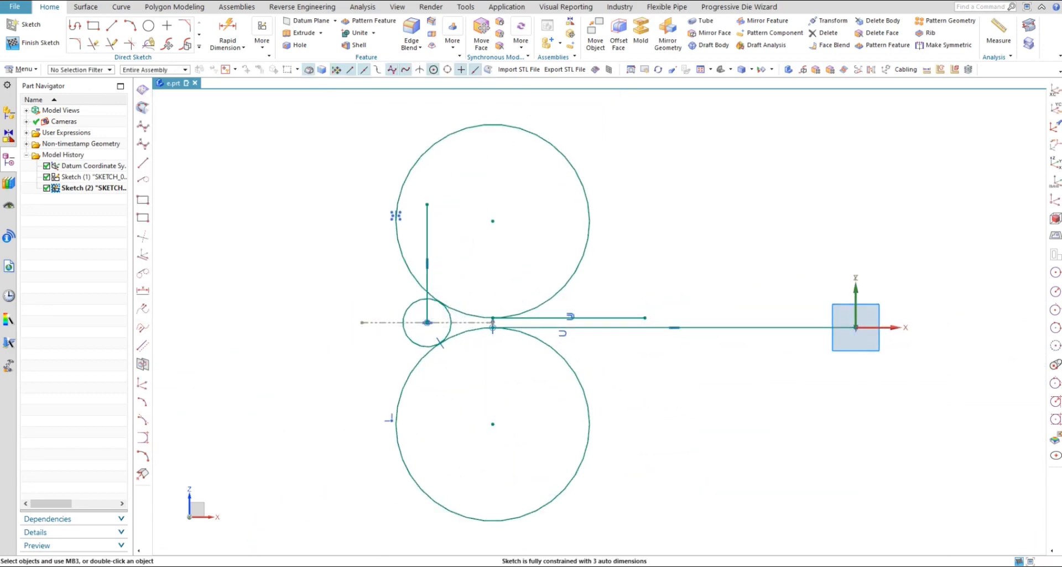
Convert the vertical line through the 20 mm circle's centre to reference geometry
right_click(428, 236)
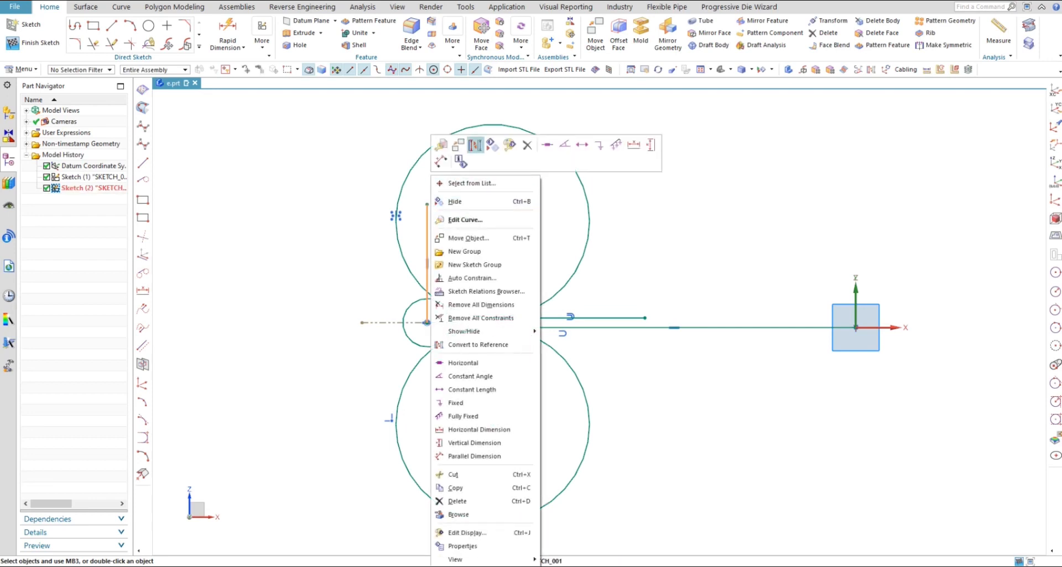
left_click(475, 145)
scroll(566, 305, "up", 1)
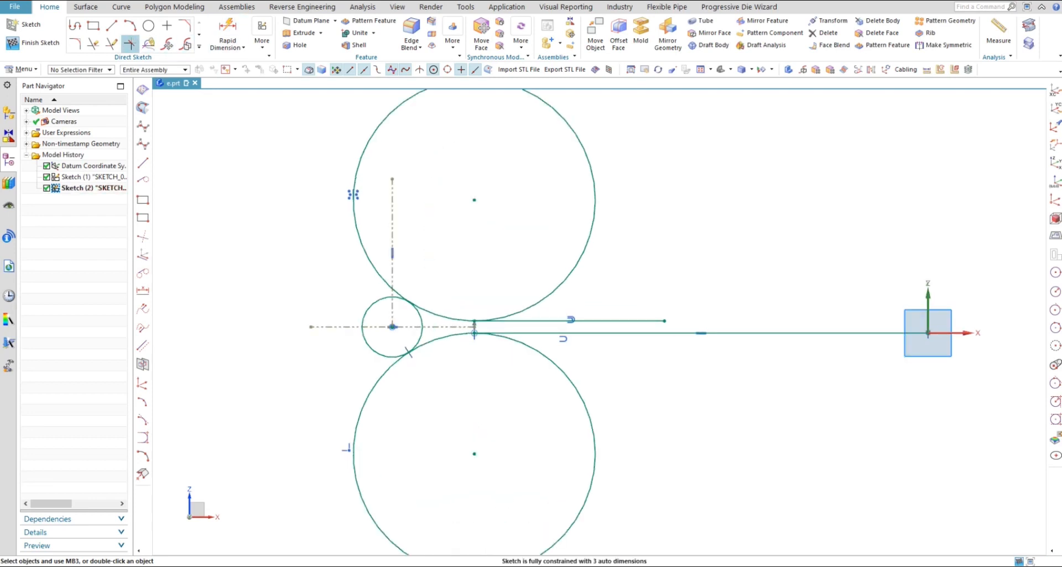
Trim both 80 mm circles and the 20 mm circle with Quick Trim to leave a rounded bulb blending into the two arm lines
left_click(93, 43)
left_click(427, 313)
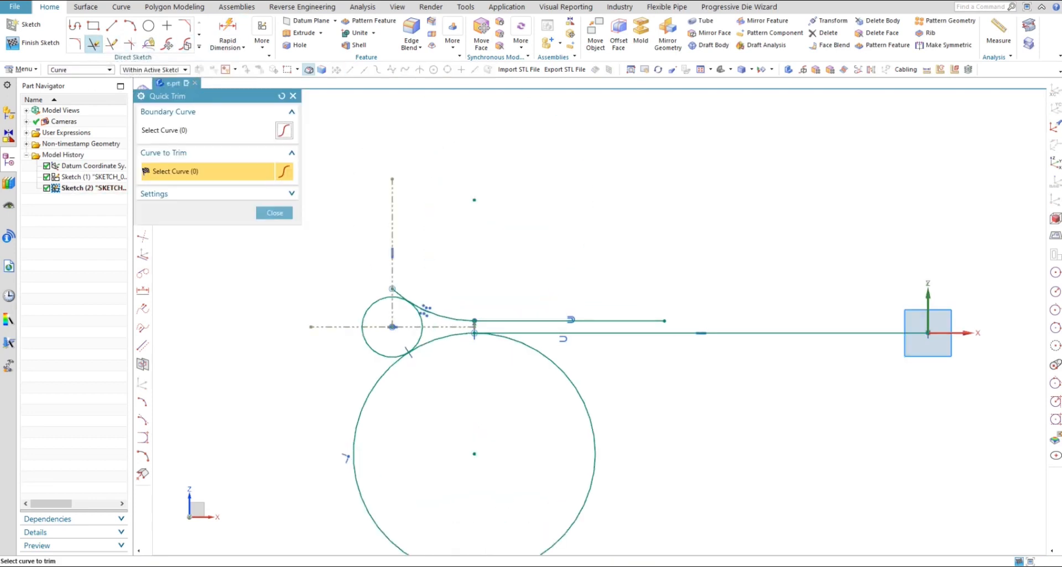
scroll(427, 313, "up", 2)
scroll(425, 308, "up", 2)
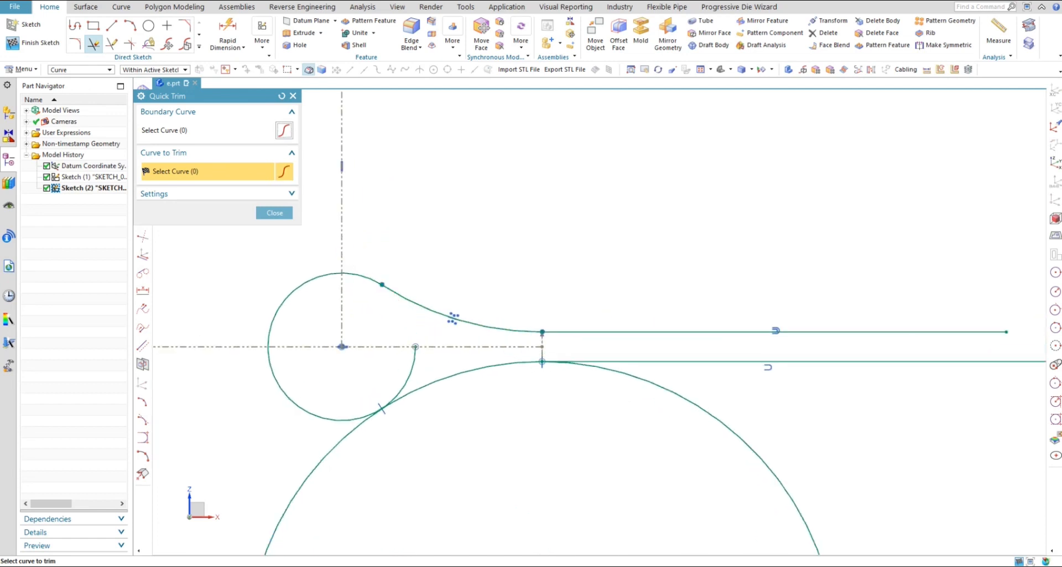
left_click(381, 410)
scroll(390, 354, "down", 3)
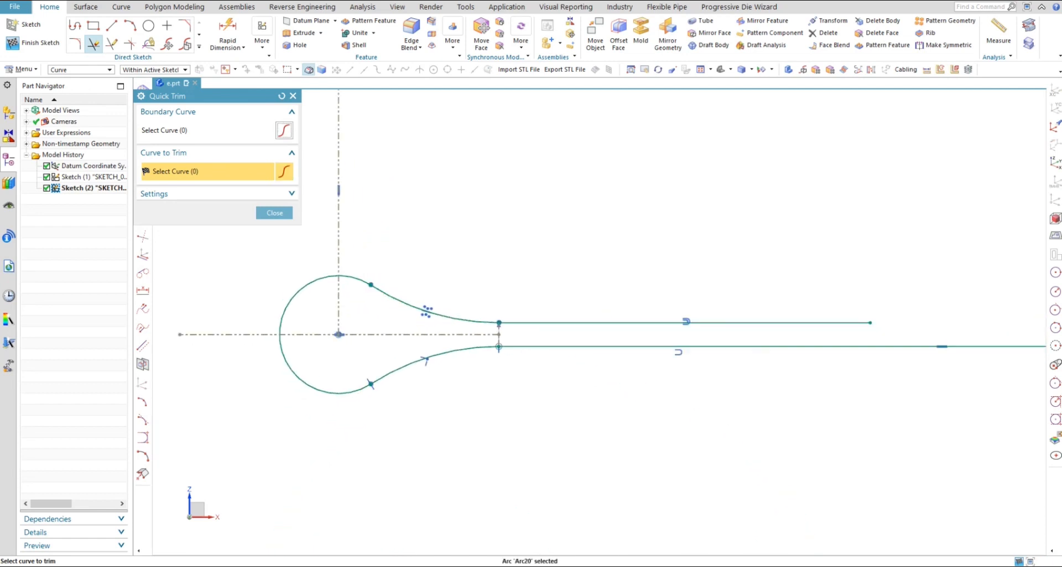
End Quick Trim and finish the XZ-plane arm sketch
scroll(442, 329, "up", 10)
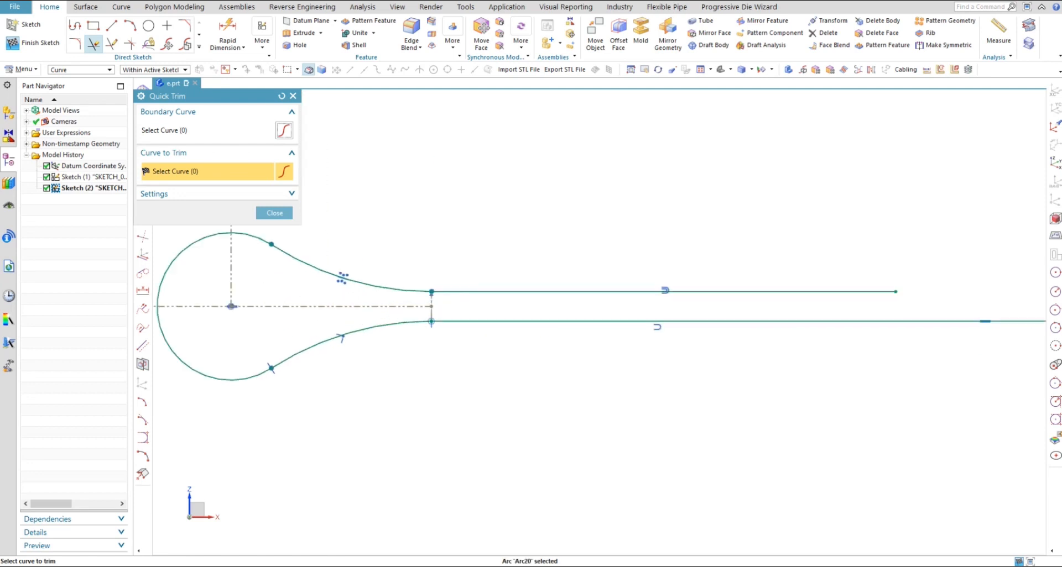
middle_click(441, 329)
scroll(438, 424, "down", 10)
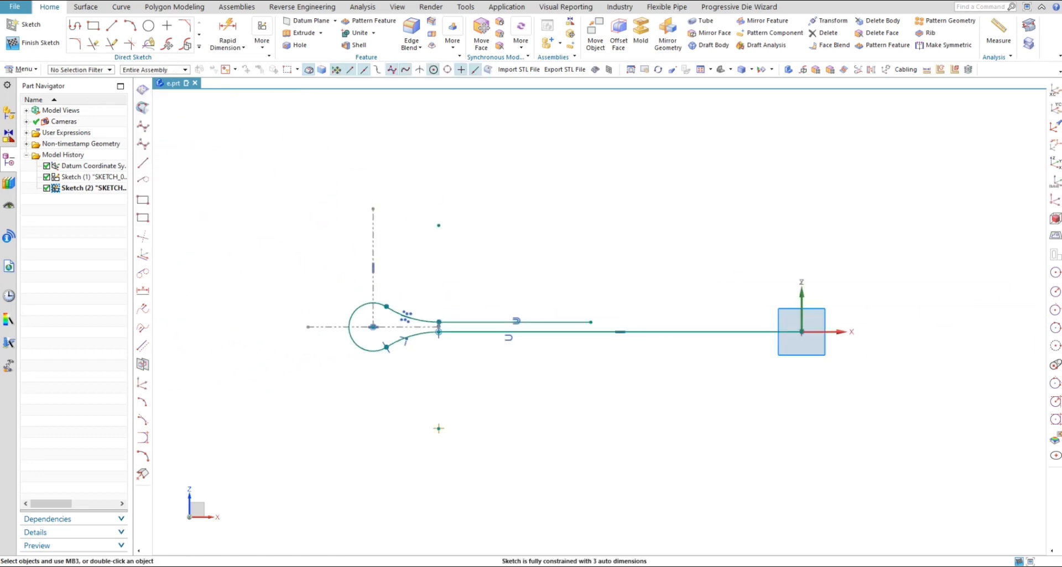
mouse_move(438, 424)
middle_mouse_down()
mouse_move(449, 344)
mouse_move(549, 373)
mouse_move(502, 427)
middle_mouse_up()
key("ctrl+q")
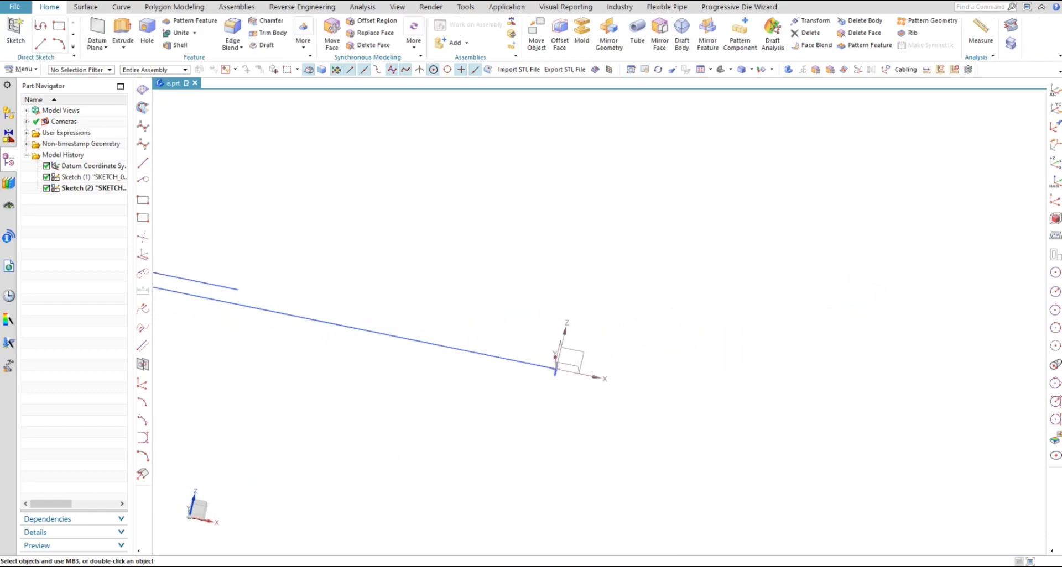
Start a Swept feature and use the scalloped YZ-plane profile as its section
scroll(558, 364, "down", 4)
mouse_move(558, 364)
middle_mouse_down()
mouse_move(556, 431)
mouse_move(550, 256)
mouse_move(534, 272)
middle_mouse_up()
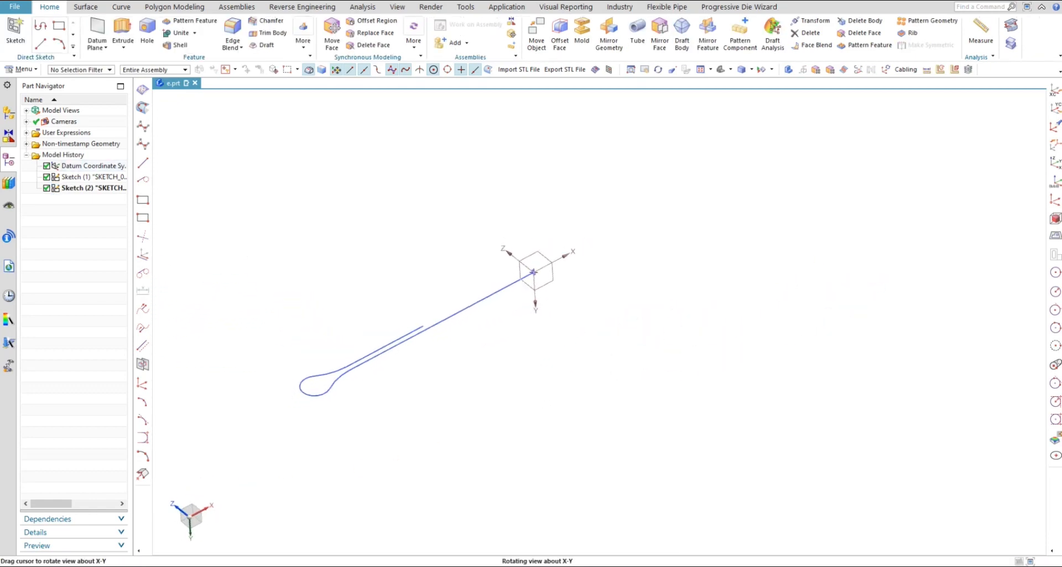
middle_click_drag(408, 339, 404, 324)
scroll(402, 323, "up", 4)
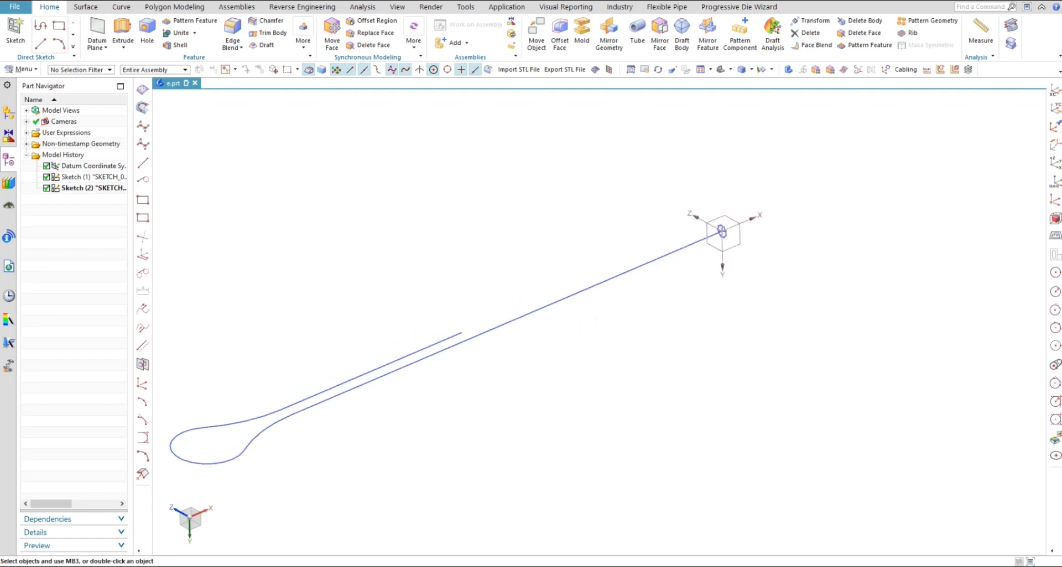
left_click(86, 7)
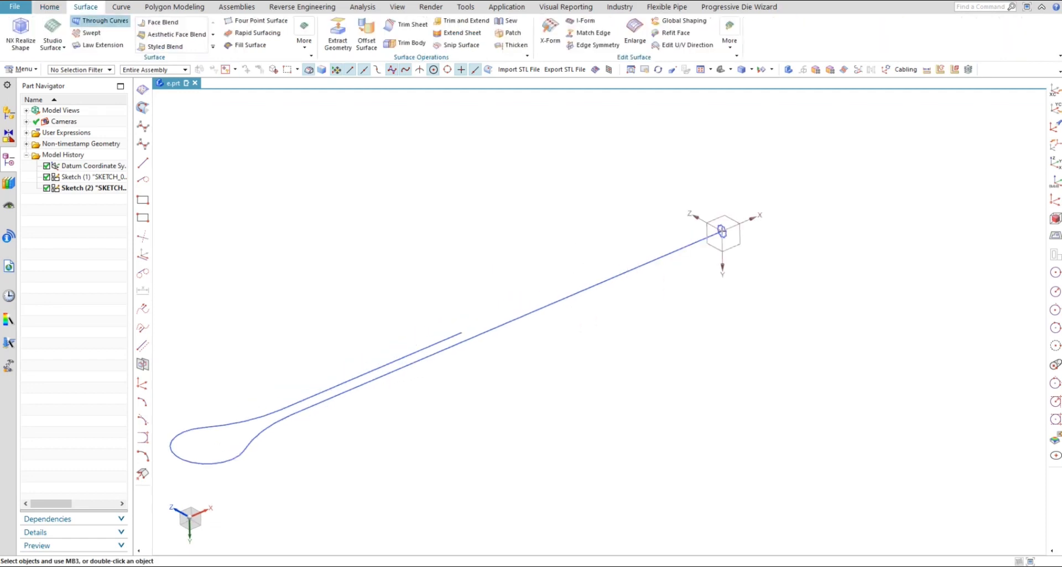
left_click(89, 33)
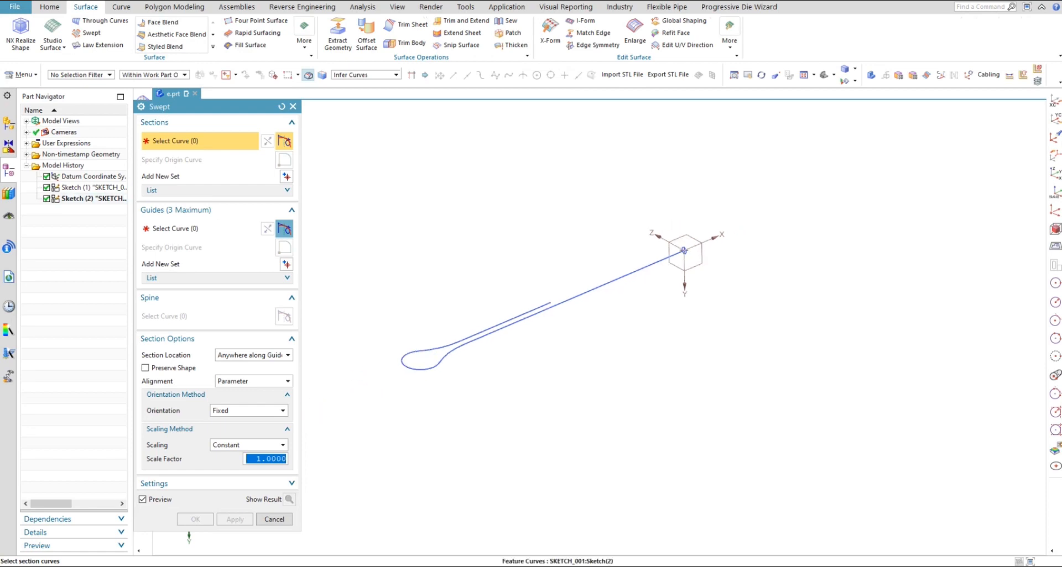
scroll(487, 315, "up", 1)
scroll(731, 235, "up", 2)
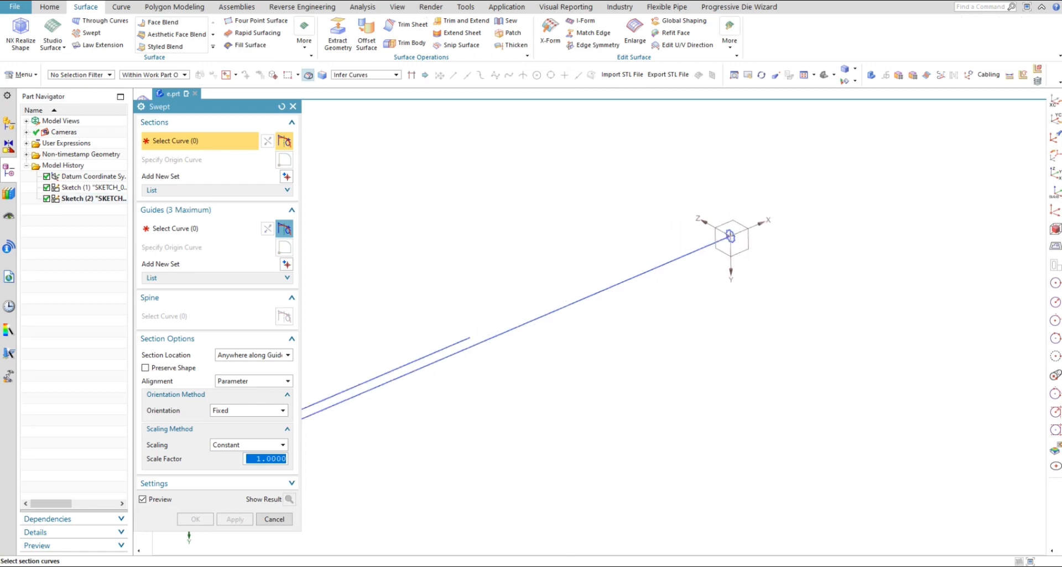
left_click(730, 235)
scroll(761, 279, "down", 2)
middle_click(760, 280)
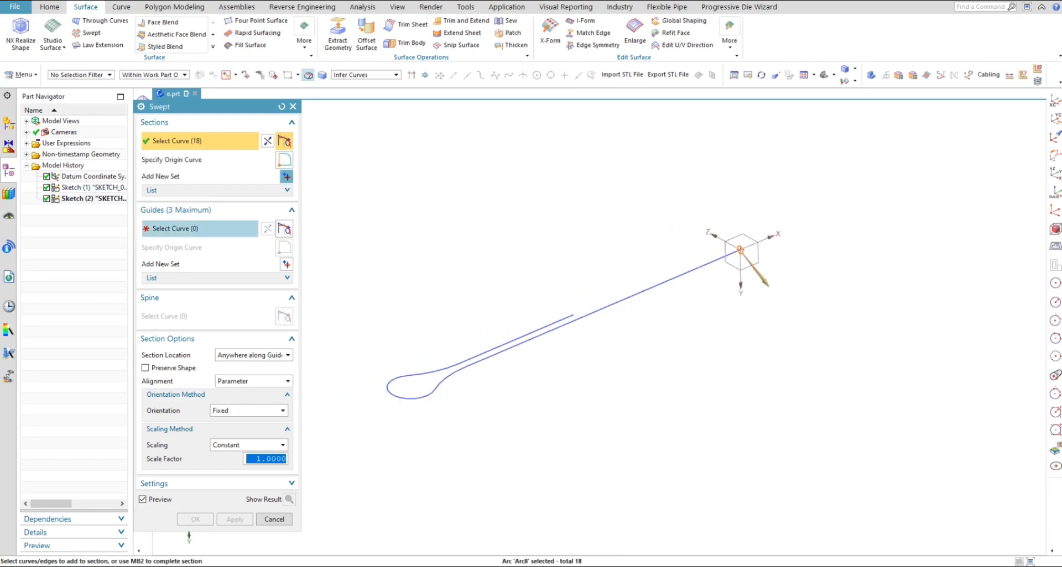
Use the connected arm and bulb curves as the guide and create the swept body
left_click(679, 276)
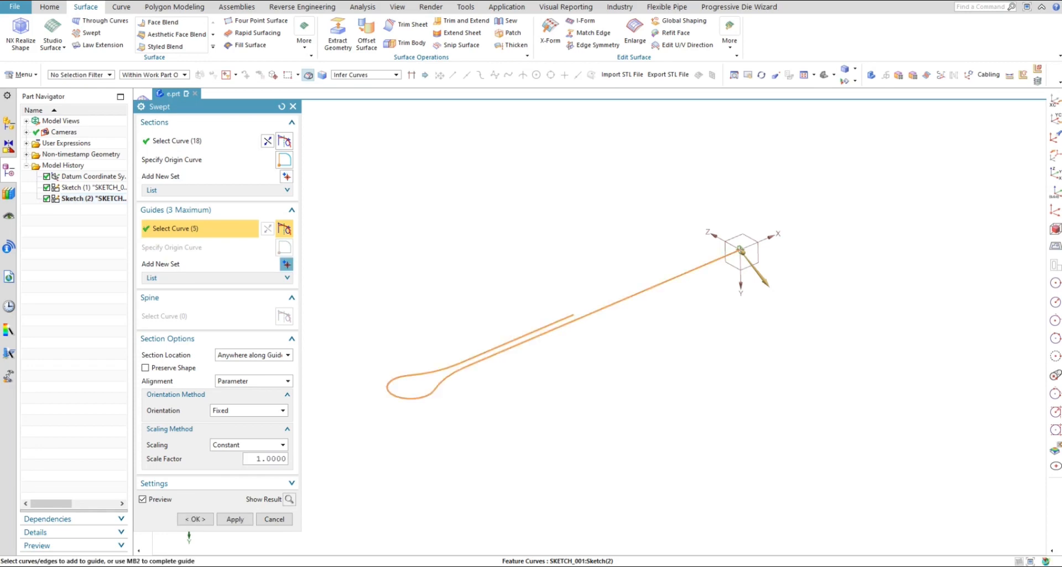
scroll(517, 337, "up", 4)
middle_click_drag(517, 337, 187, 536)
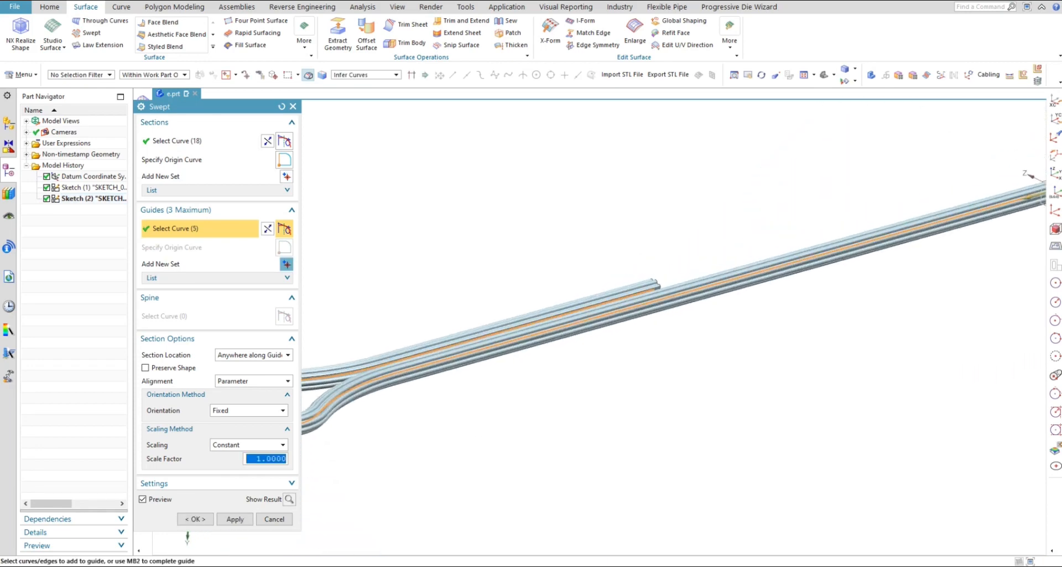
left_click(235, 520)
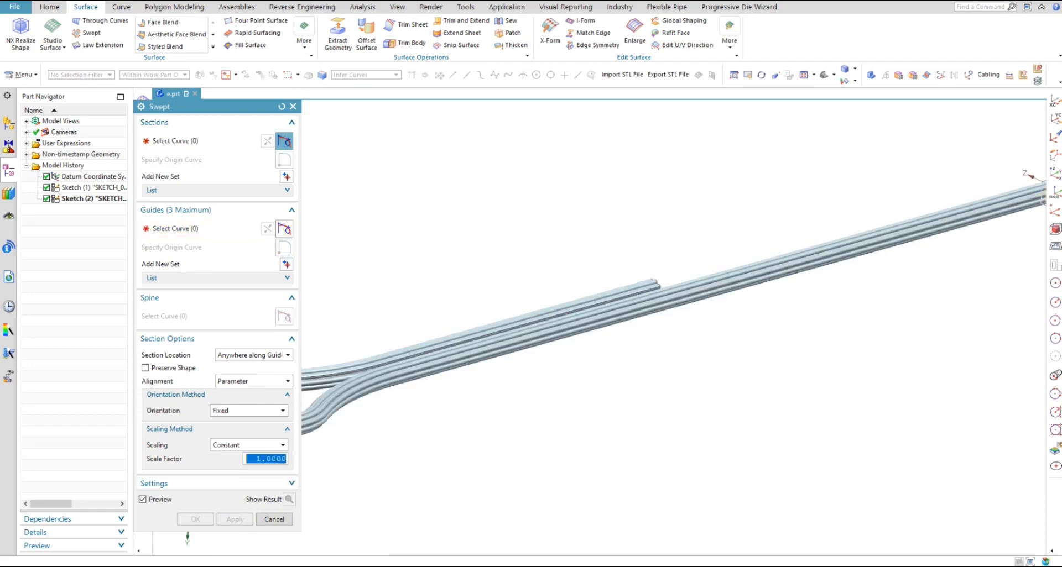
left_click(274, 519)
Examine the swept body's loop and both straight arms from several directions
scroll(422, 359, "down", 4)
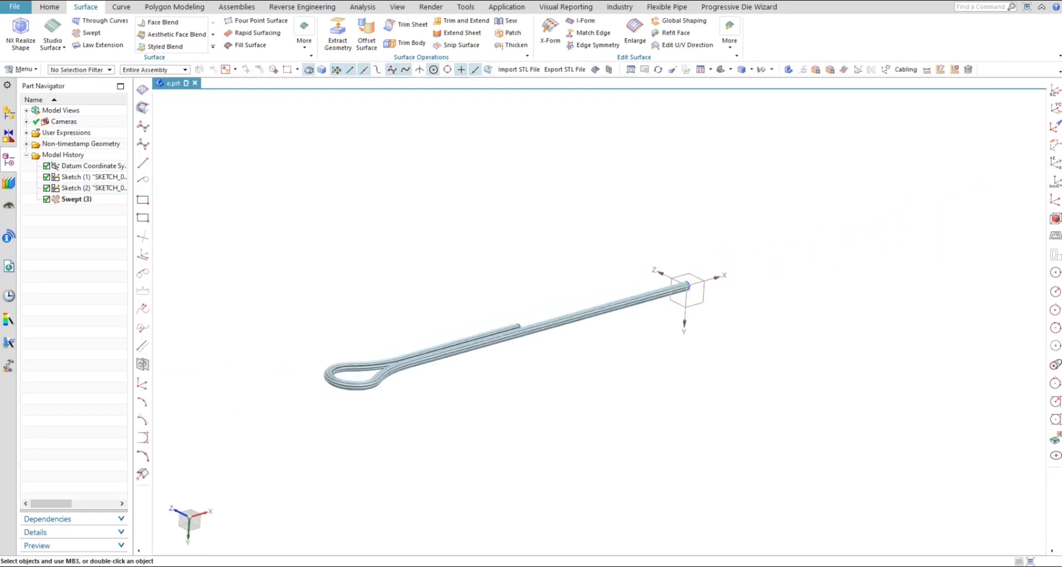
middle_click_drag(508, 342, 393, 337)
scroll(672, 380, "up", 8)
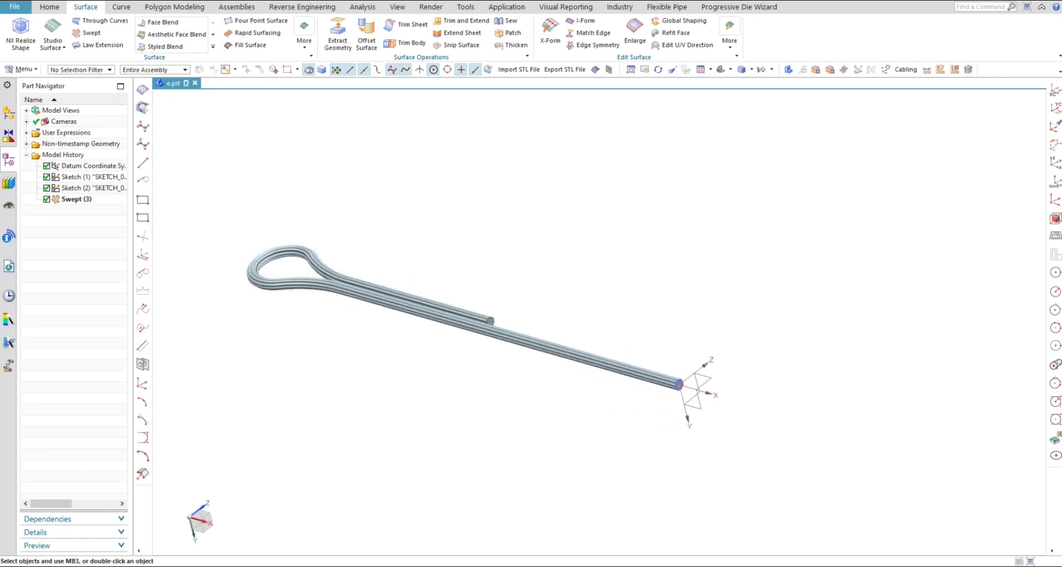
scroll(644, 382, "down", 3)
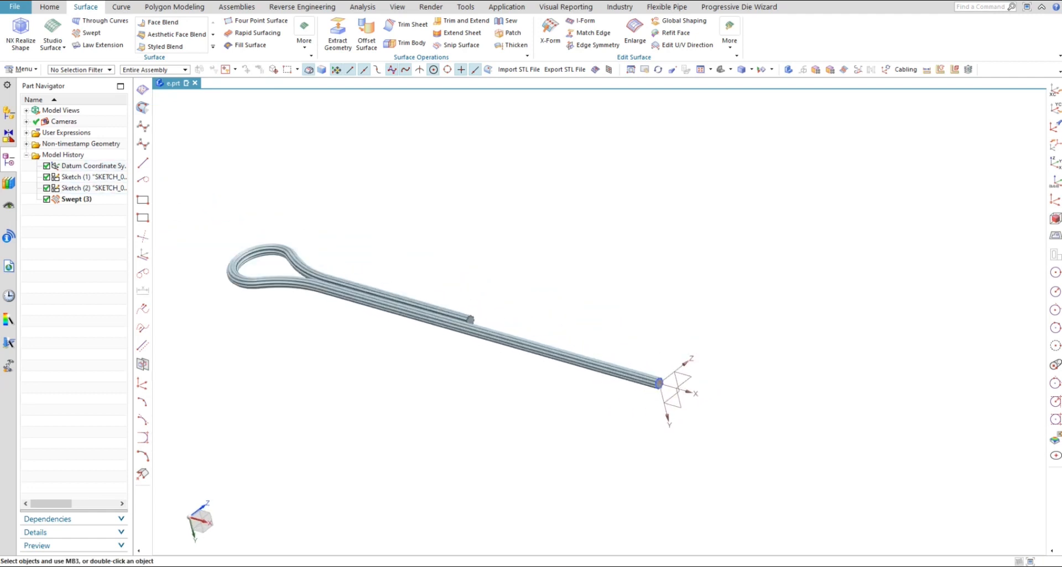
middle_click_drag(644, 382, 766, 359)
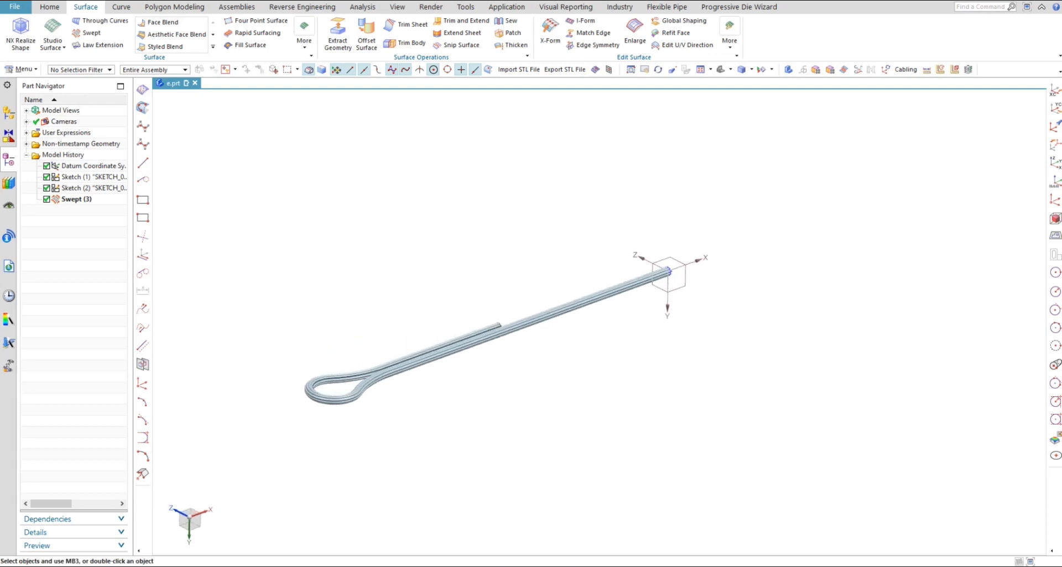
scroll(437, 321, "up", 4)
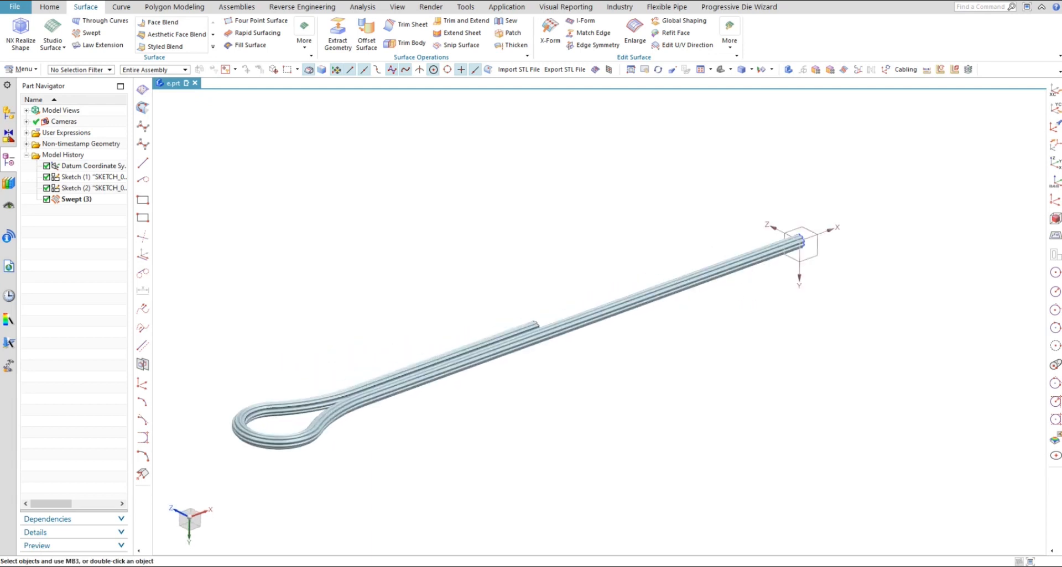
scroll(686, 340, "up", 1)
Hide the scalloped profile sketch at the long arm's end face
middle_click_drag(686, 340, 522, 382)
scroll(680, 390, "up", 6)
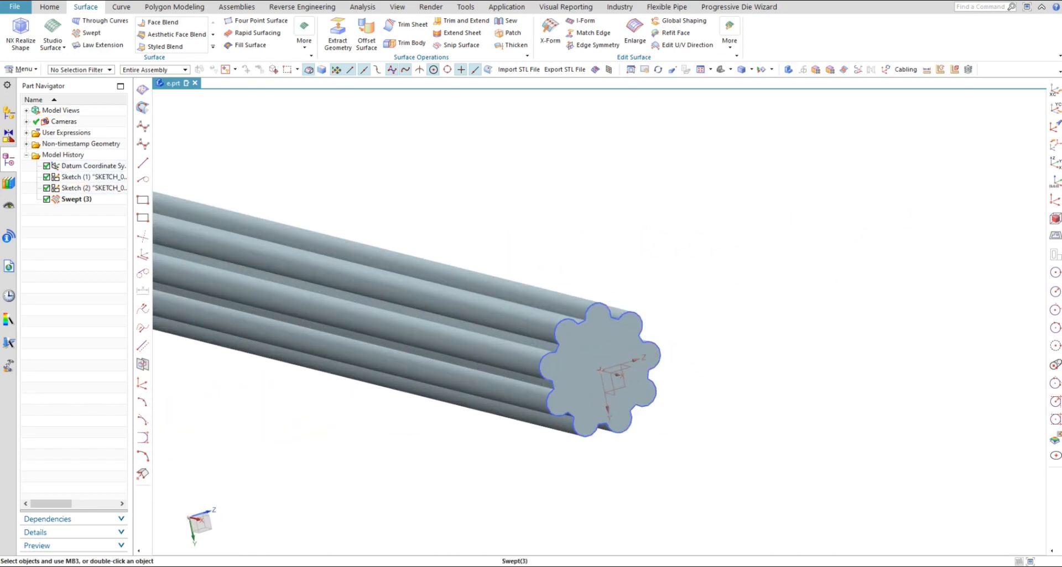
scroll(586, 340, "up", 4)
middle_click_drag(576, 346, 578, 291)
scroll(515, 354, "down", 3)
scroll(575, 243, "up", 3)
left_click(575, 249)
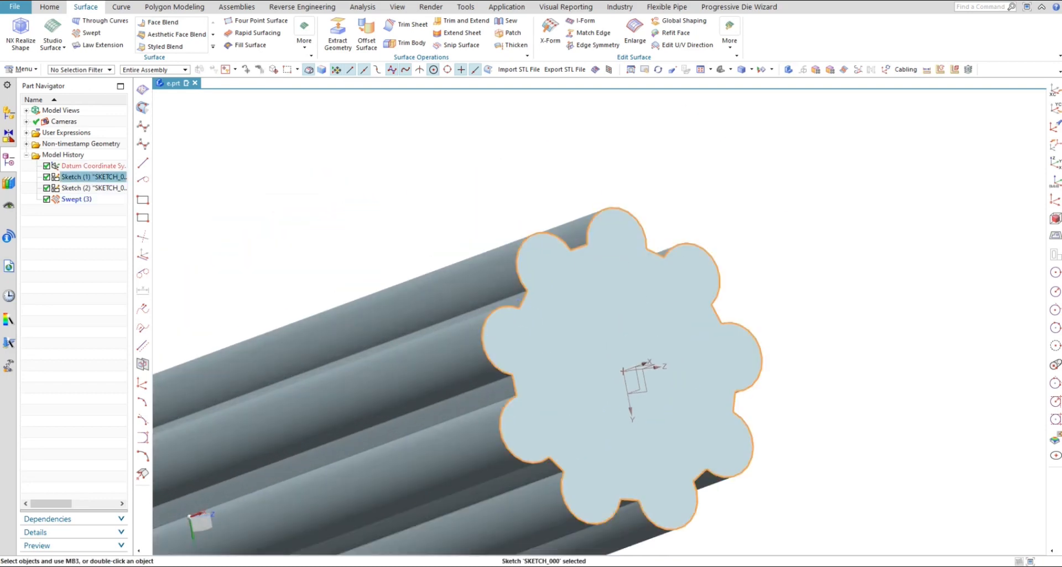
key("ctrl+b")
Inspect the whole swept body and orient it to the fitted trimetric view
scroll(583, 311, "down", 8)
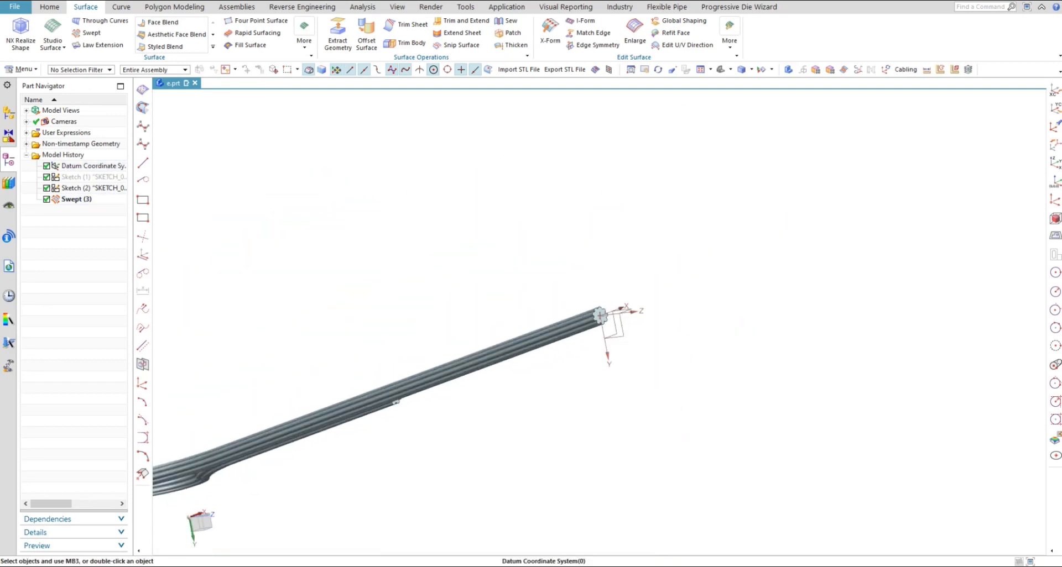
mouse_move(604, 312)
middle_mouse_down()
mouse_move(681, 327)
mouse_move(688, 346)
middle_mouse_up()
scroll(674, 262, "down", 3)
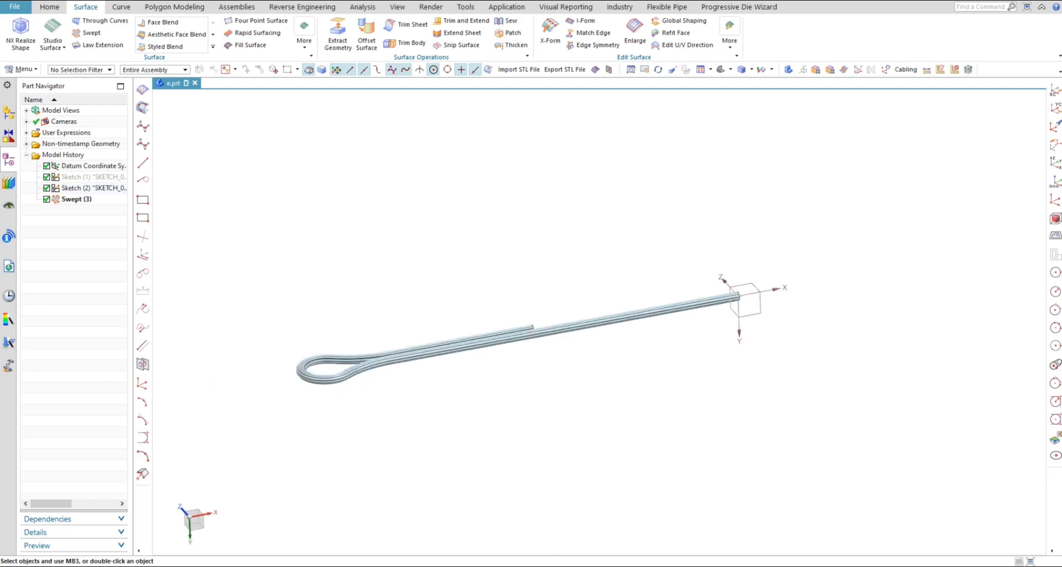
middle_click_drag(636, 327, 667, 334)
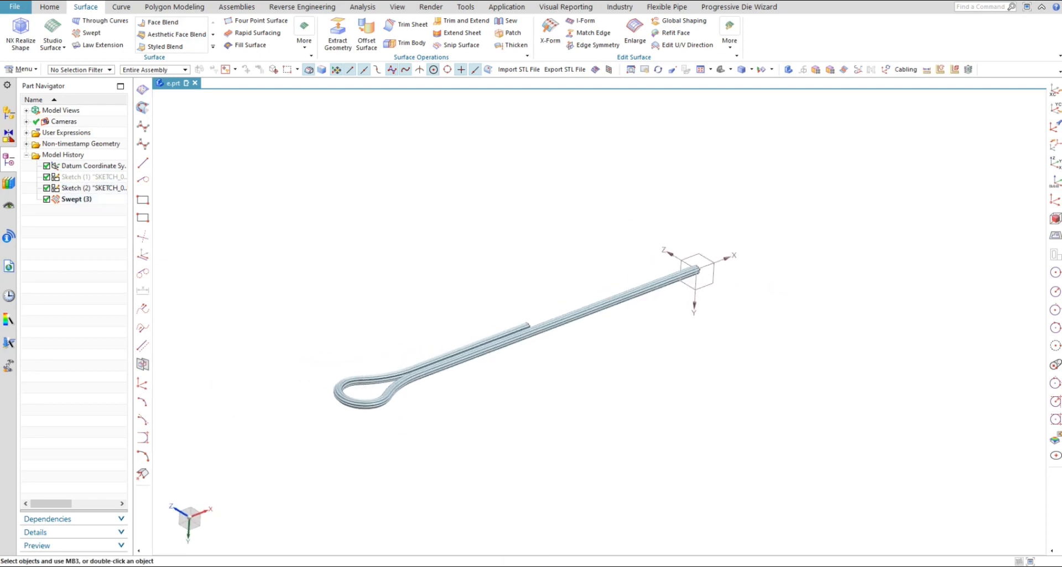
key("Home")
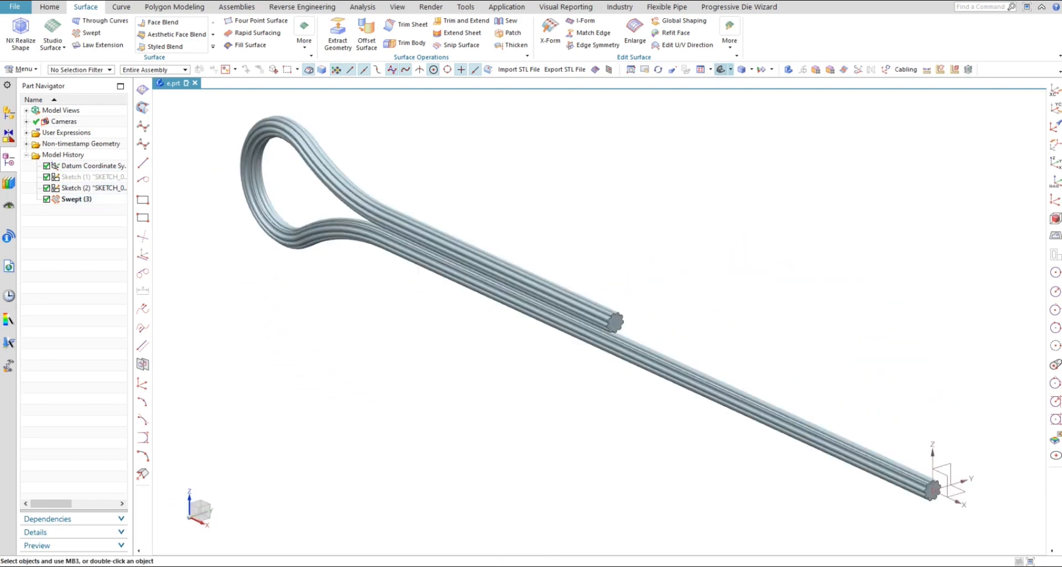